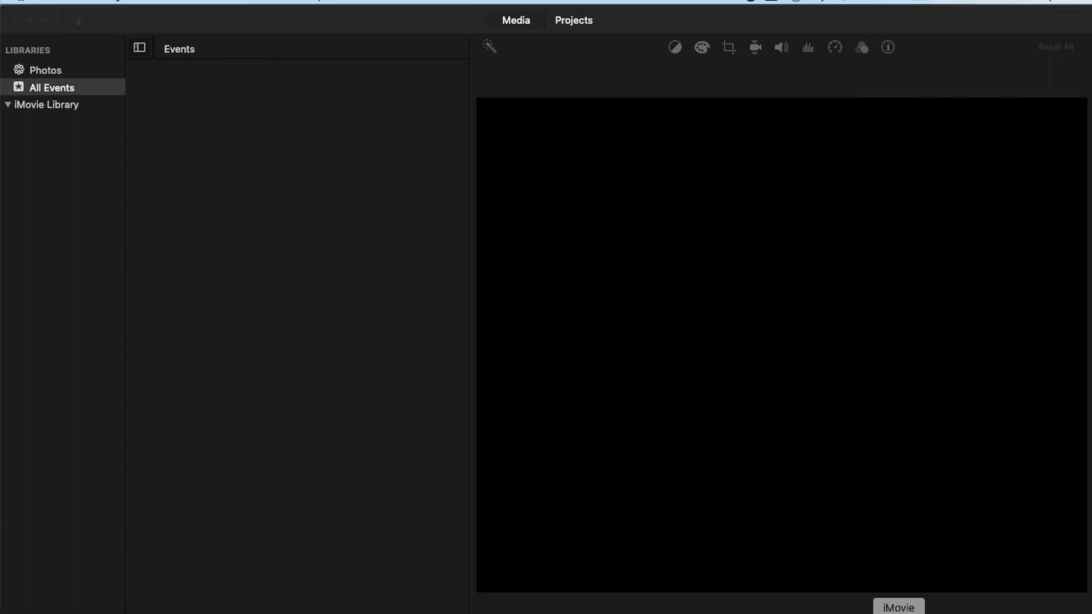
# Switch to iMovie and create a new movie project.
pyautogui.click(899, 613)
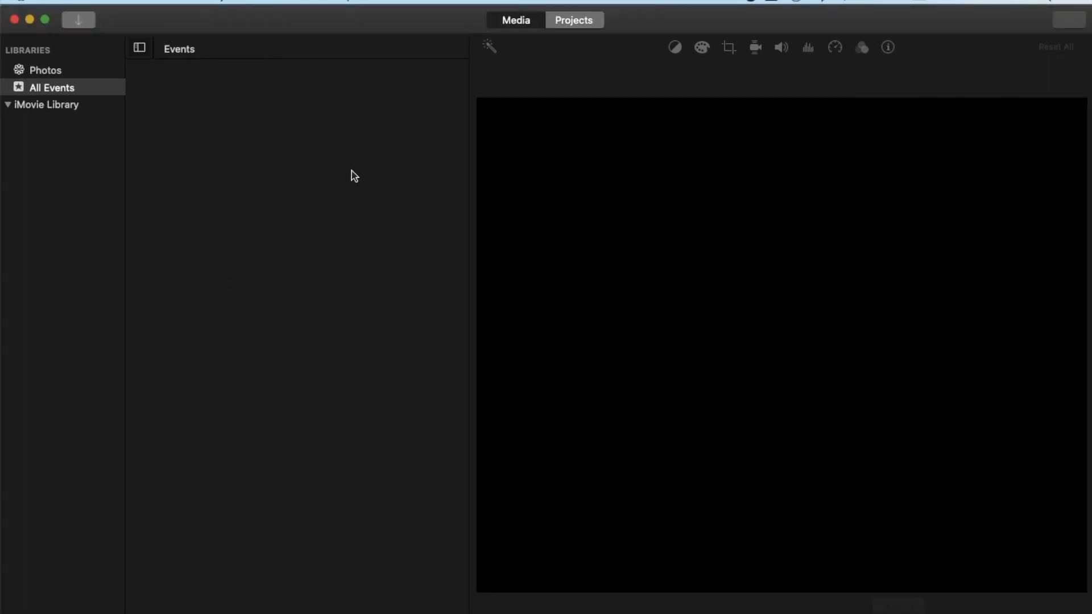
pyautogui.click(97, 2)
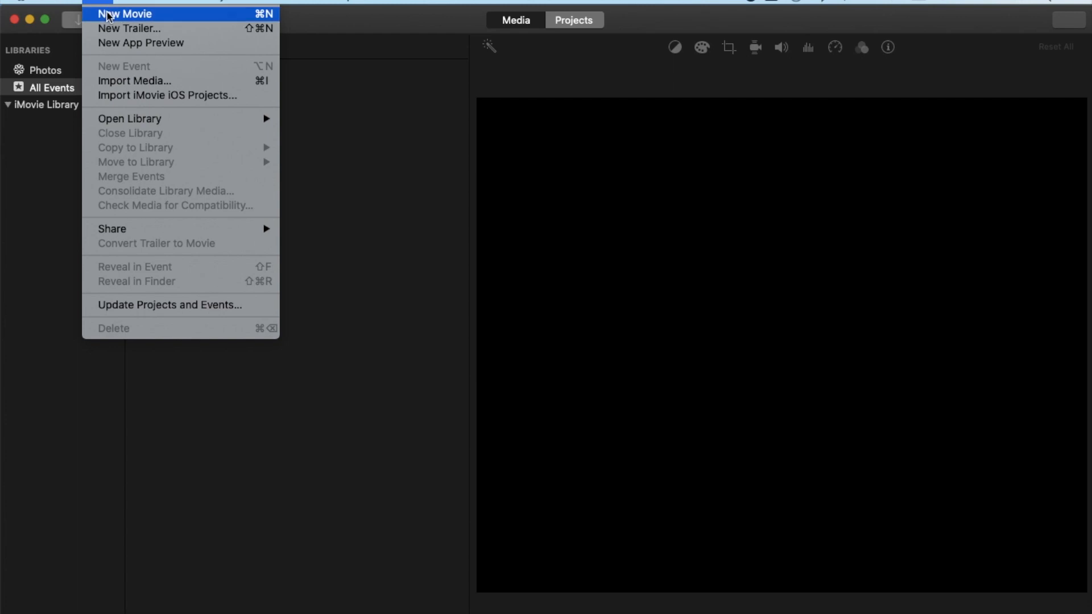
pyautogui.click(109, 15)
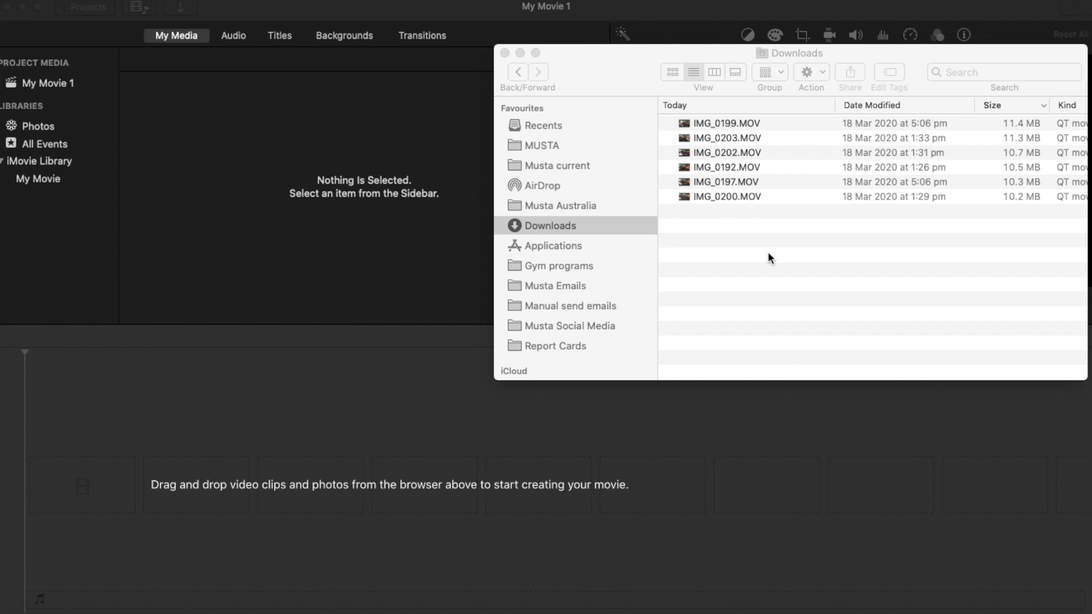
# Import IMG_0199.MOV from the Finder Downloads folder into the My Movie 1 project media.
pyautogui.click(602, 73)
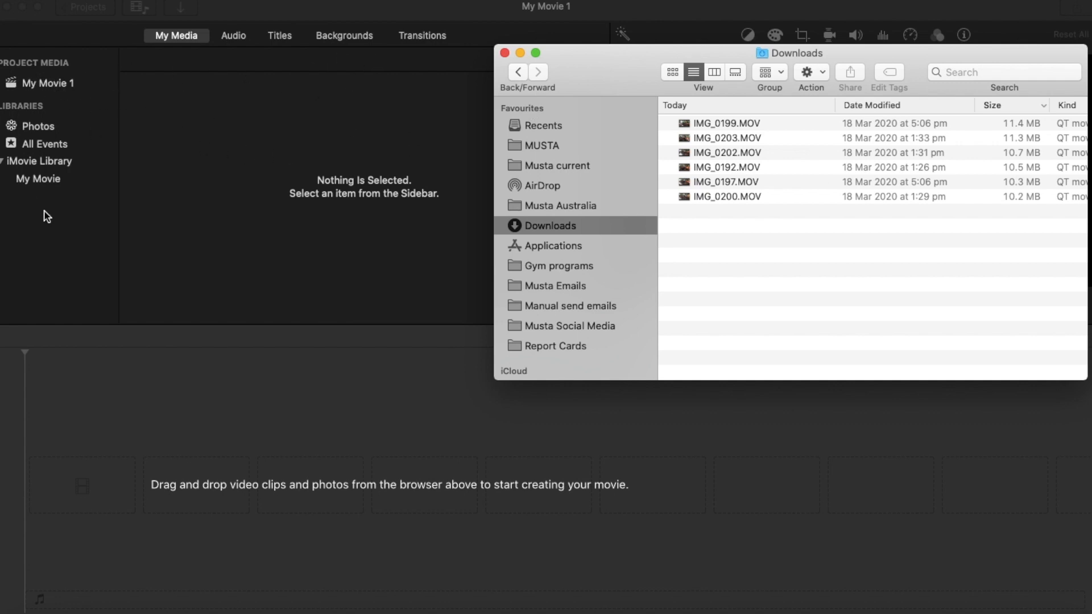
pyautogui.click(35, 84)
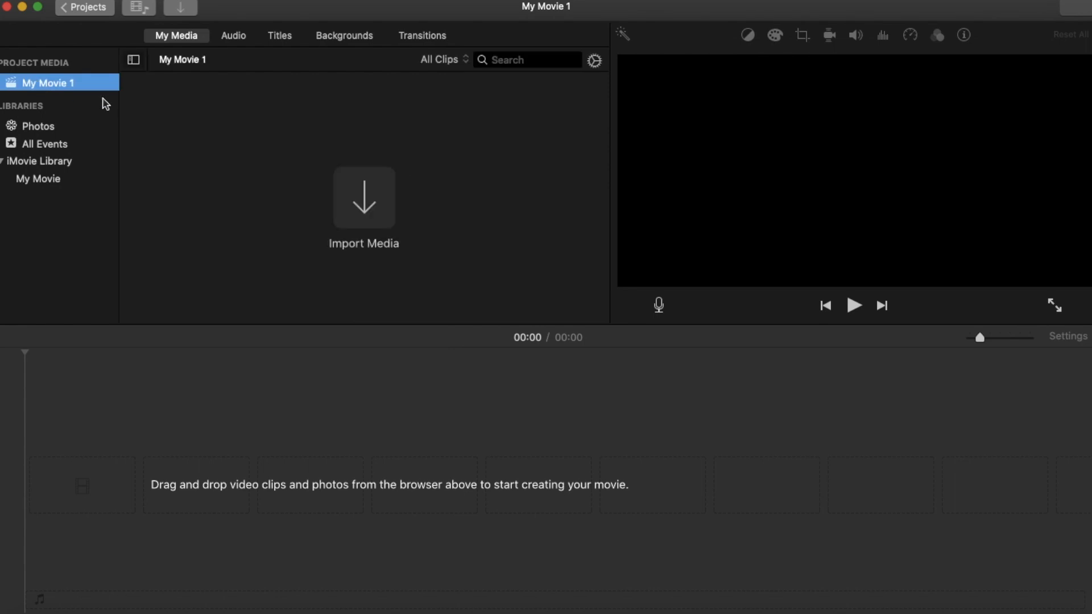
pyautogui.click(45, 606)
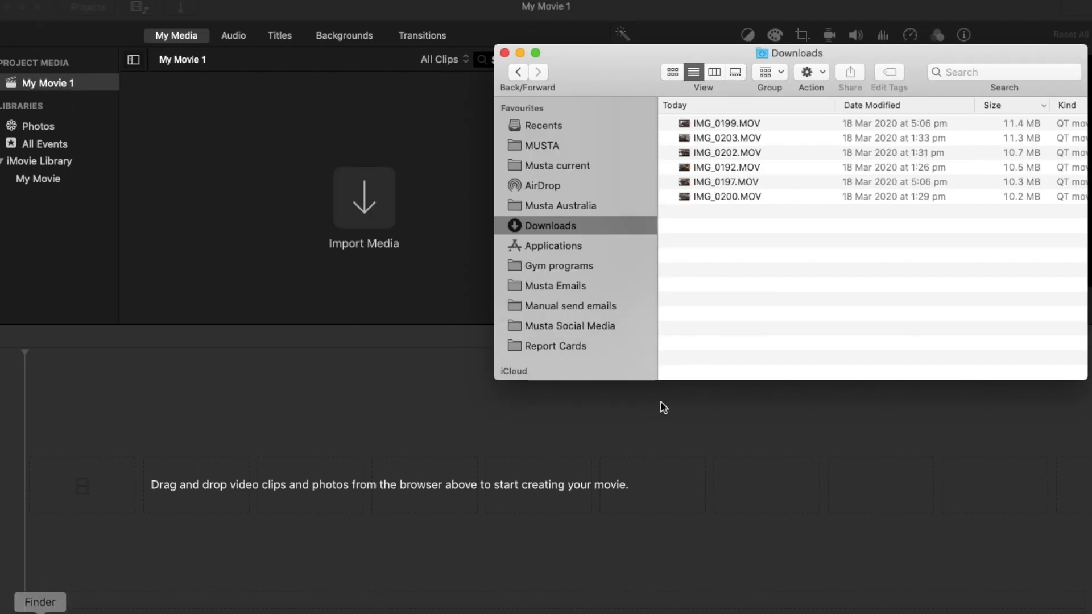
pyautogui.moveTo(774, 125); pyautogui.dragTo(346, 158)
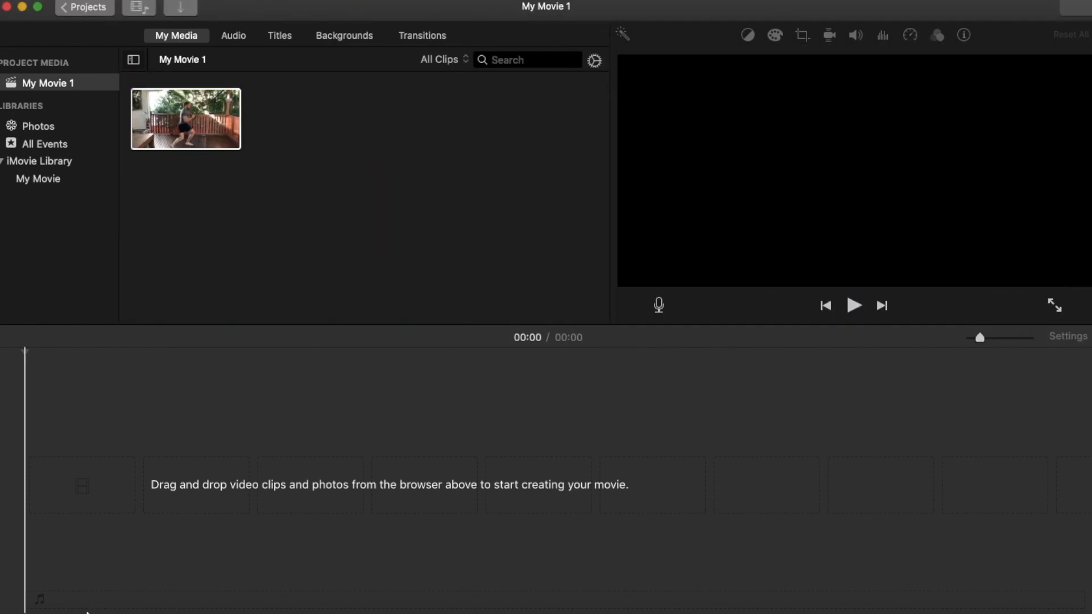
# Import IMG_0203.MOV from the Downloads folder into the My Movie 1 project media.
pyautogui.click(44, 606)
pyautogui.click(802, 139)
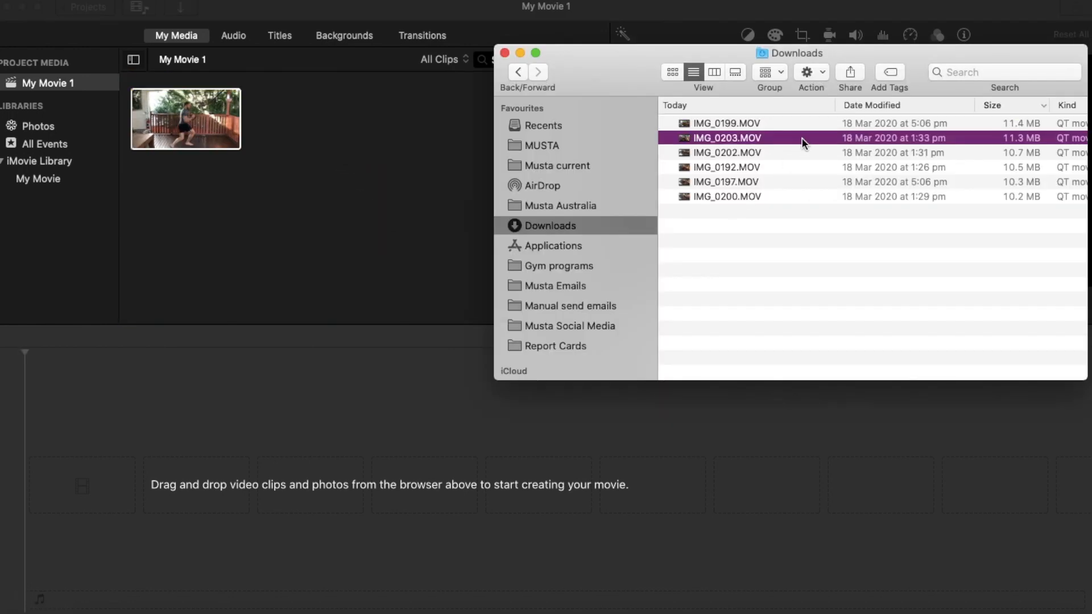
pyautogui.moveTo(804, 142); pyautogui.dragTo(428, 185)
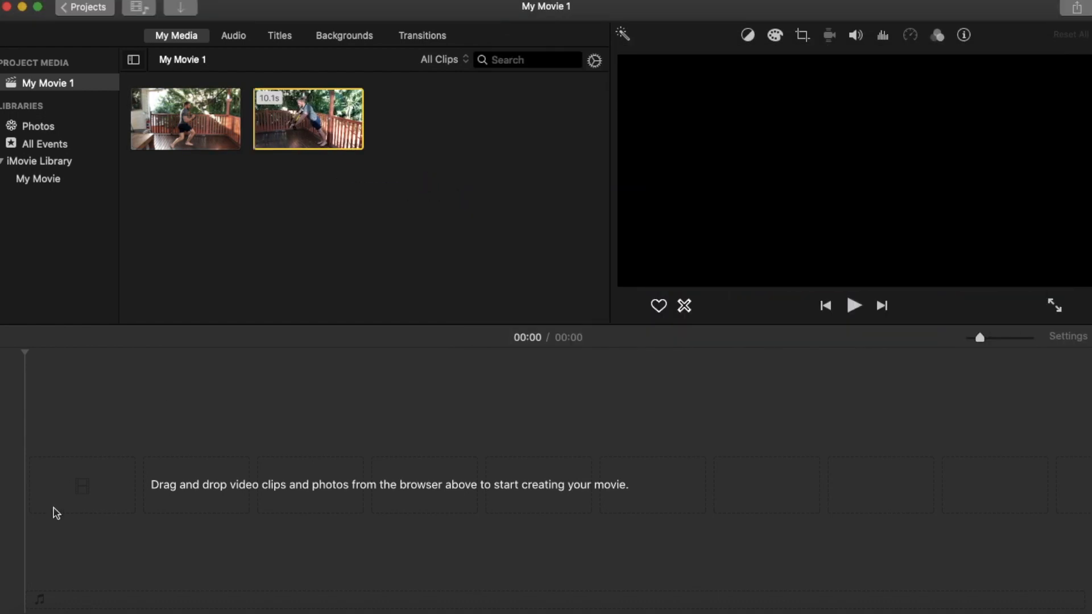
# Import IMG_0202.MOV, IMG_0192.MOV, IMG_0197.MOV and IMG_0200.MOV together from Downloads into the project media.
pyautogui.click(40, 609)
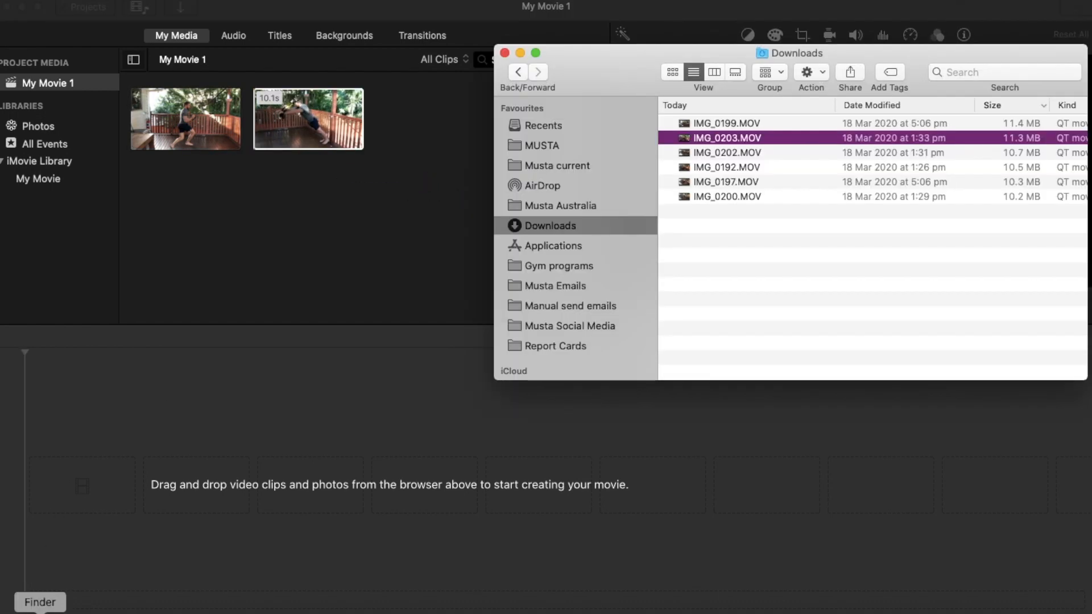
pyautogui.click(780, 153)
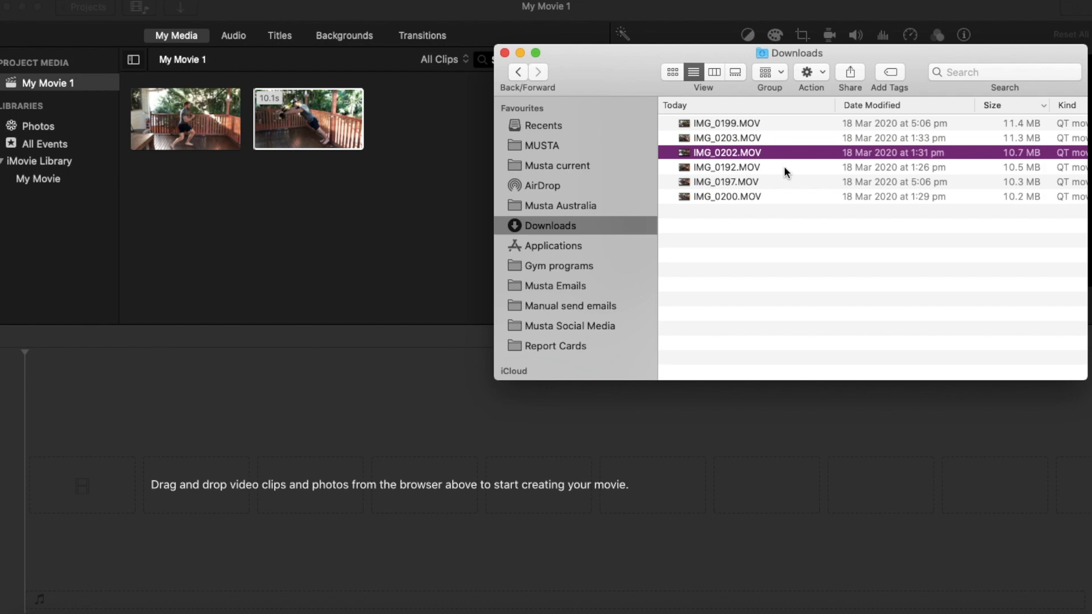
pyautogui.keyDown('super'); pyautogui.click(784, 168); pyautogui.keyUp('super')
pyautogui.keyDown('super'); pyautogui.click(784, 182); pyautogui.keyUp('super')
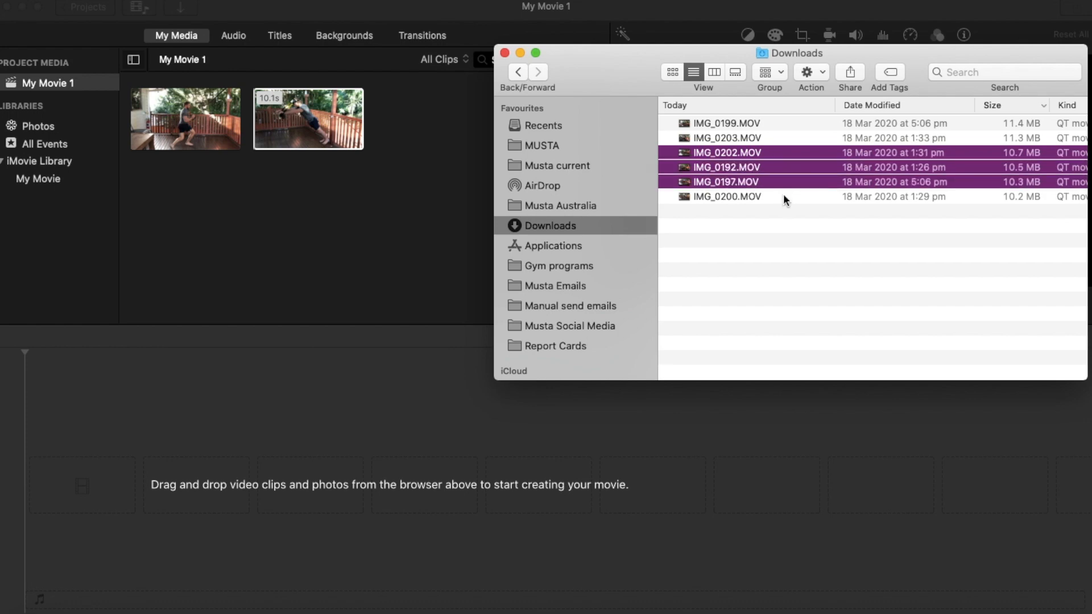
pyautogui.keyDown('super'); pyautogui.click(784, 196); pyautogui.keyUp('super')
pyautogui.moveTo(813, 186); pyautogui.dragTo(302, 248)
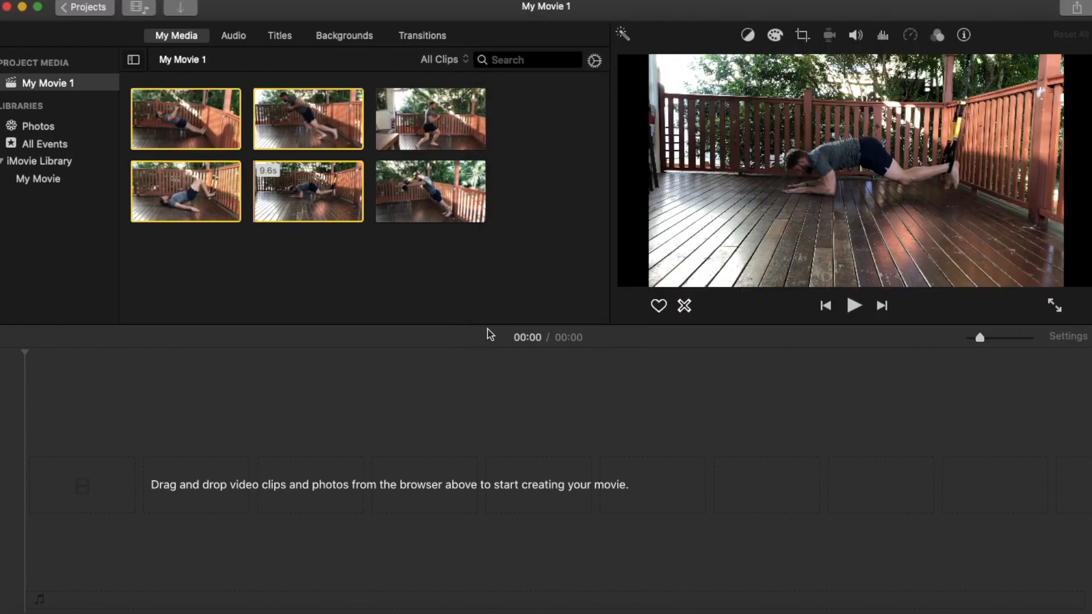
# Place the first clip of the project media at the start of the empty timeline.
pyautogui.click(342, 430)
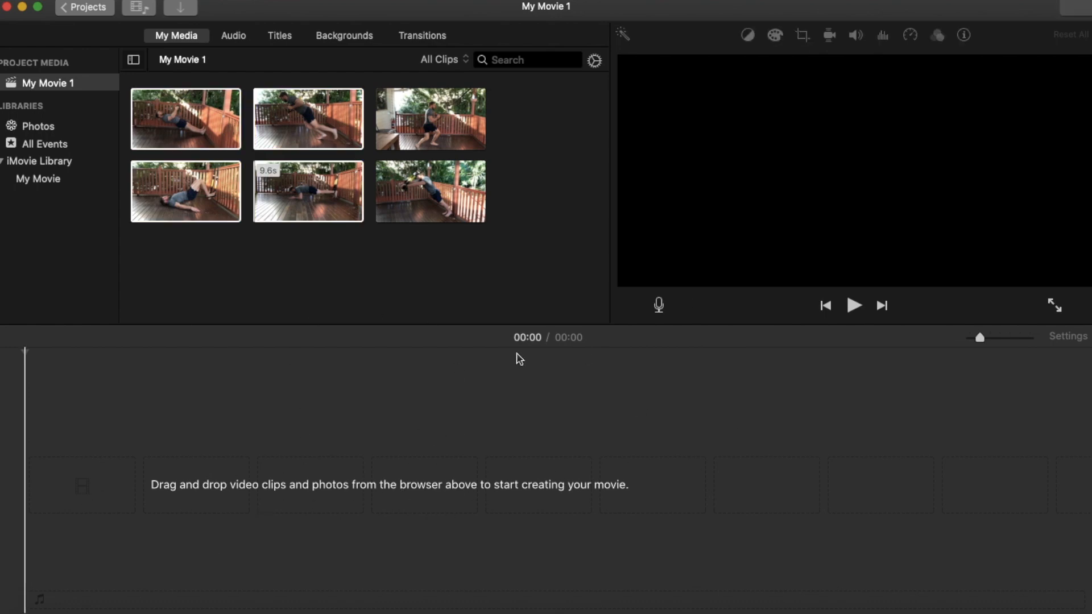
pyautogui.click(405, 256)
pyautogui.moveTo(181, 103); pyautogui.dragTo(80, 480)
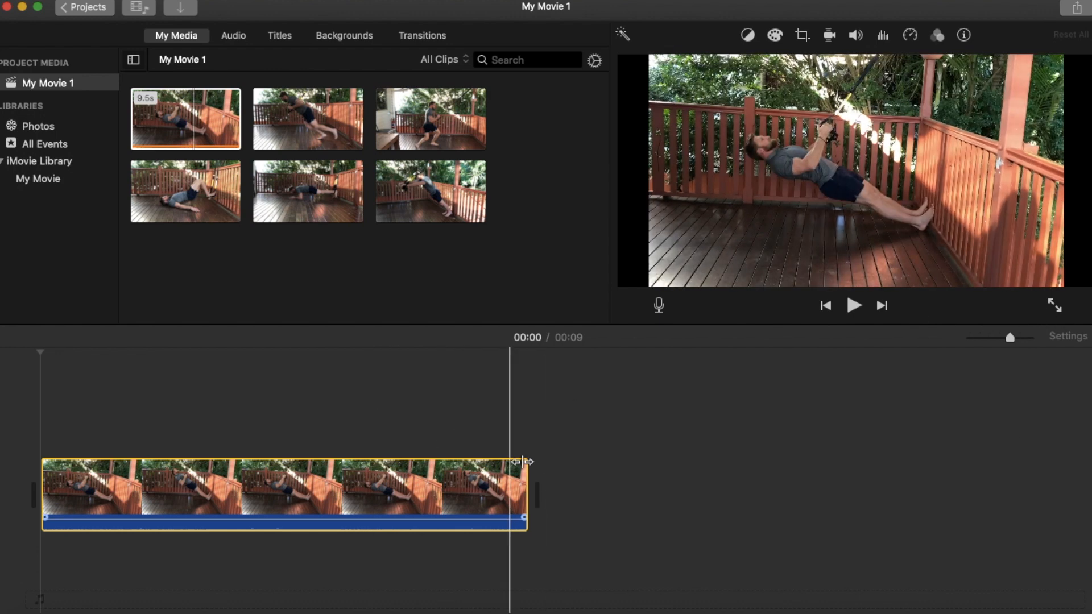
# Examine the timeline clip at a higher zoom level and zoom out to leave room for more clips.
pyautogui.moveTo(1011, 339)
pyautogui.mouseDown()
pyautogui.moveTo(988, 341)
pyautogui.moveTo(1011, 340)
pyautogui.mouseUp()
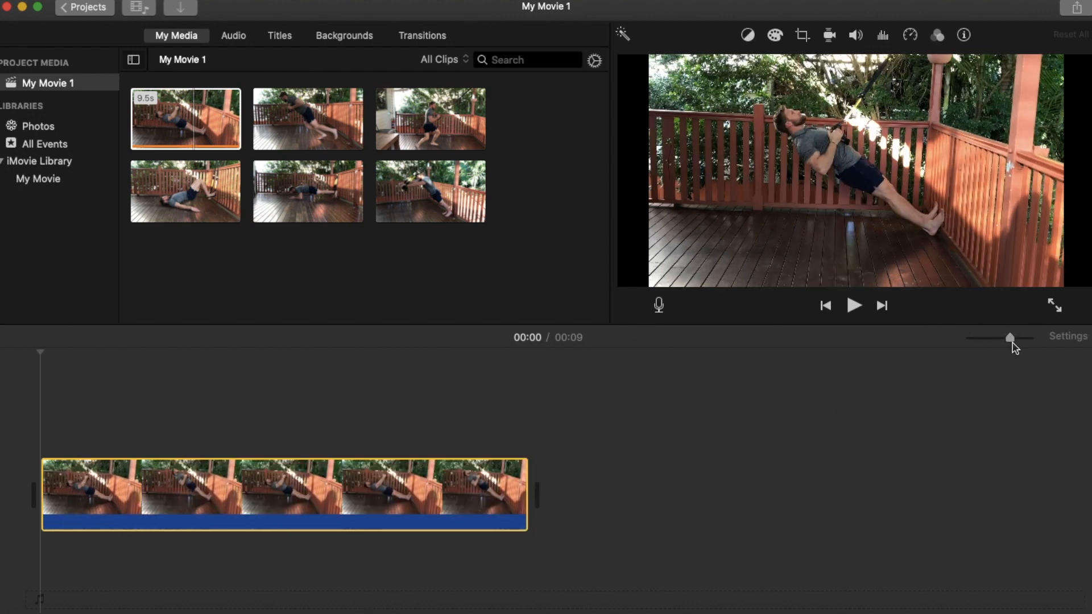
pyautogui.click(288, 416)
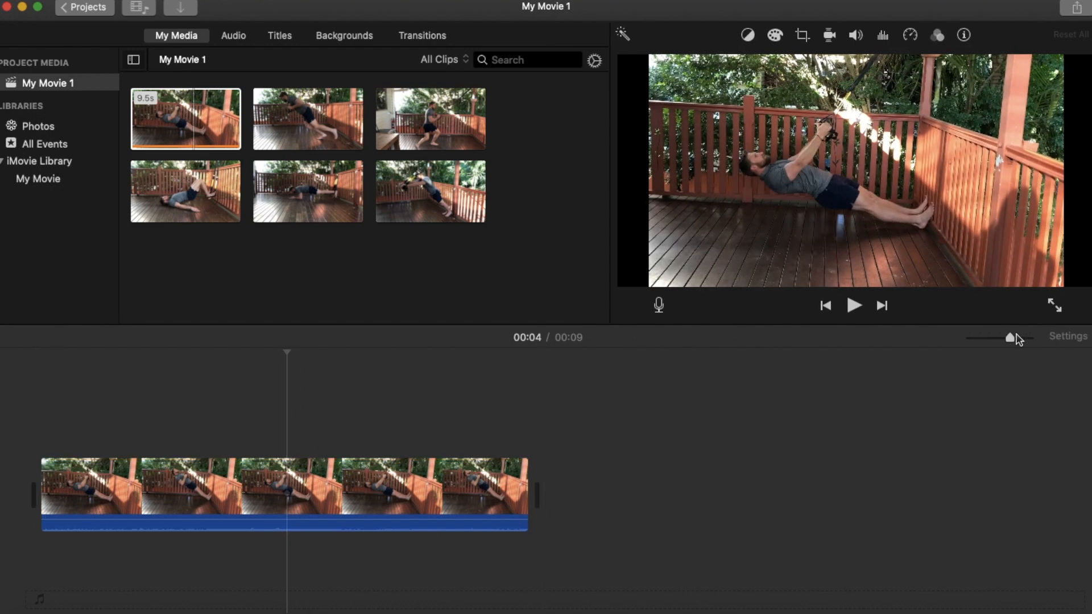
pyautogui.moveTo(1012, 339)
pyautogui.mouseDown()
pyautogui.moveTo(990, 338)
pyautogui.moveTo(1030, 338)
pyautogui.mouseUp()
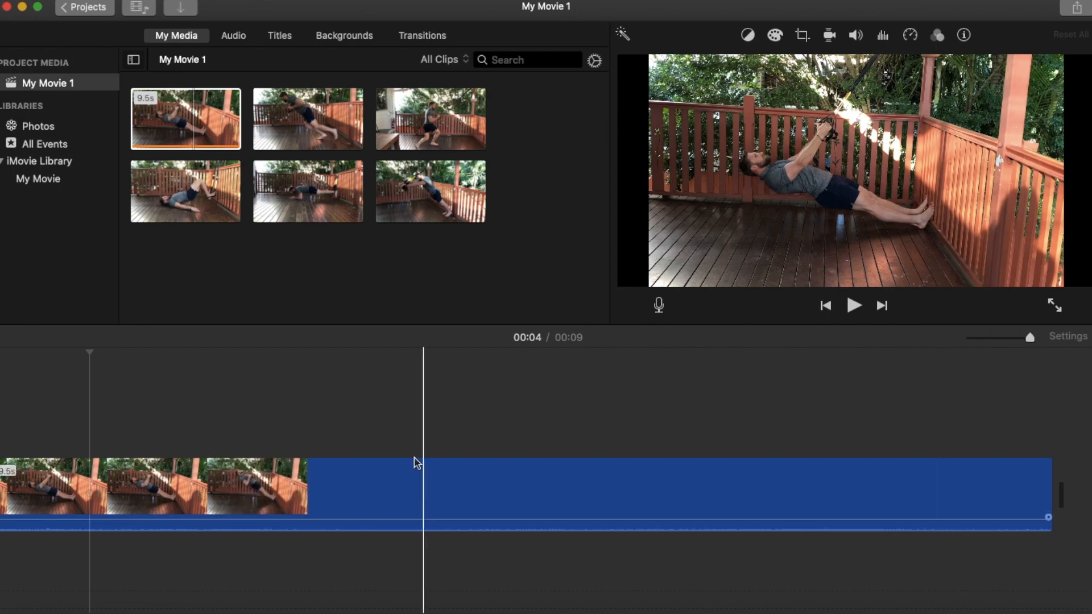
pyautogui.click(397, 430)
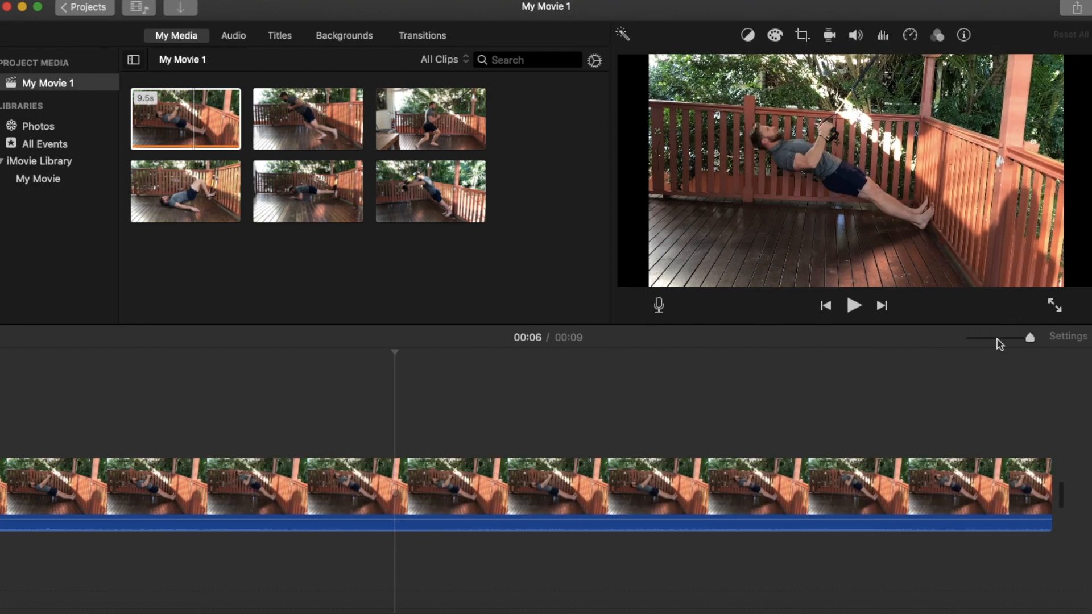
pyautogui.click(999, 339)
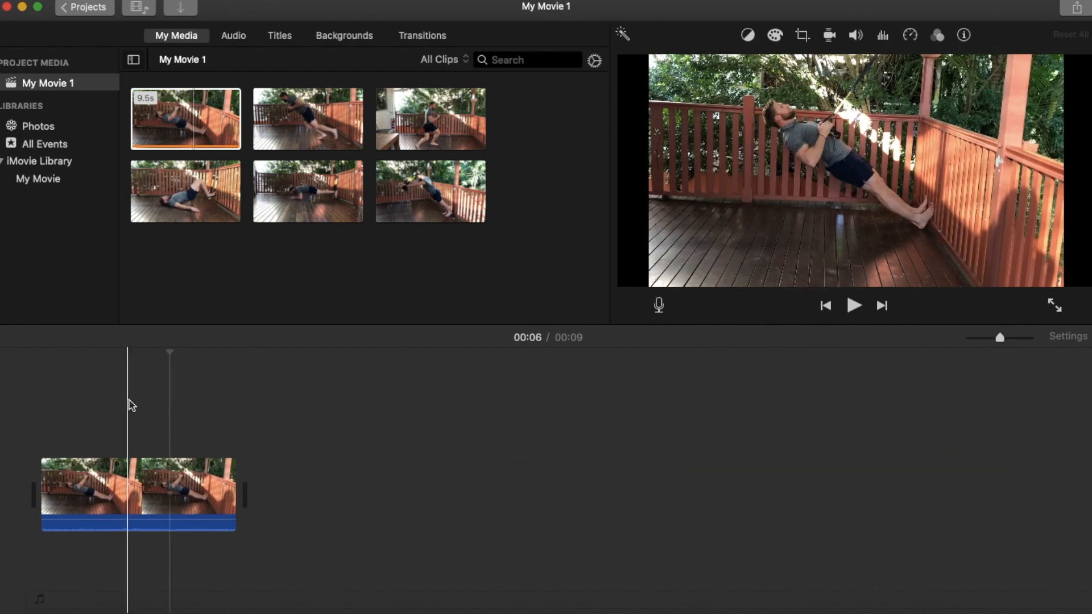
pyautogui.click(128, 470)
pyautogui.click(183, 456)
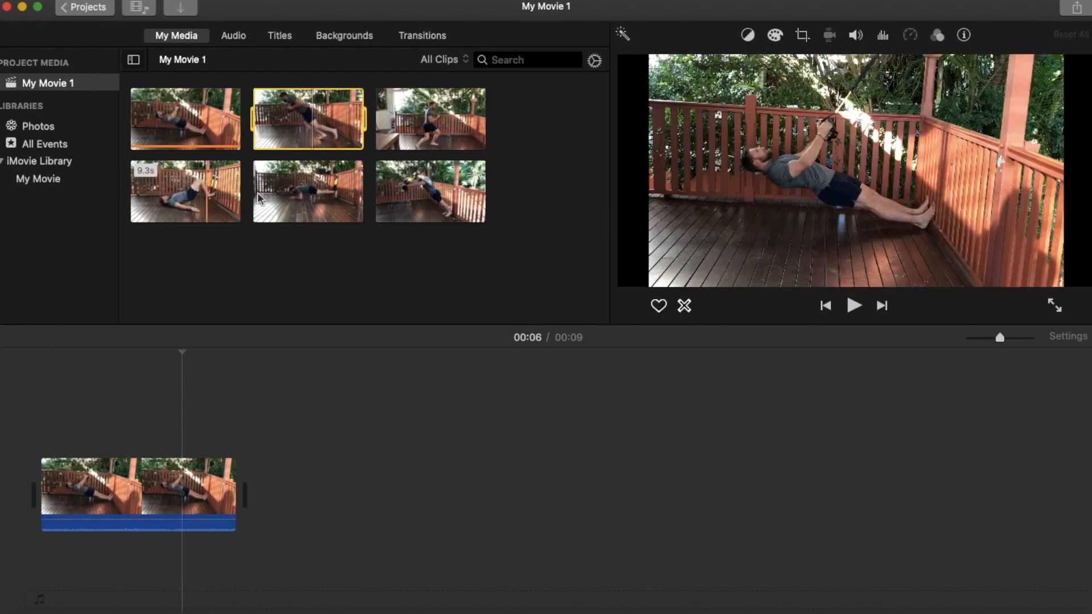
# Append the remaining five clips to the timeline after the first one, in the order of the project media.
pyautogui.moveTo(313, 136); pyautogui.dragTo(254, 483)
pyautogui.moveTo(435, 126); pyautogui.dragTo(459, 483)
pyautogui.moveTo(203, 196); pyautogui.dragTo(684, 475)
pyautogui.moveTo(308, 191); pyautogui.dragTo(878, 395)
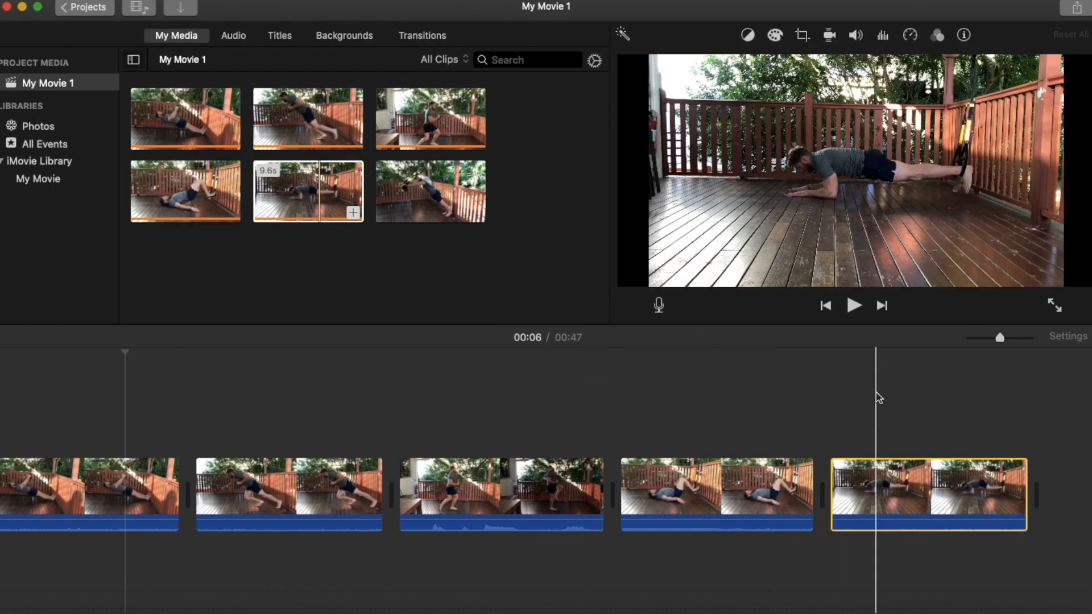
pyautogui.click(476, 209)
pyautogui.moveTo(477, 209); pyautogui.dragTo(847, 498)
pyautogui.moveTo(1000, 338); pyautogui.dragTo(990, 337)
pyautogui.hscroll(-2, 580, 465)
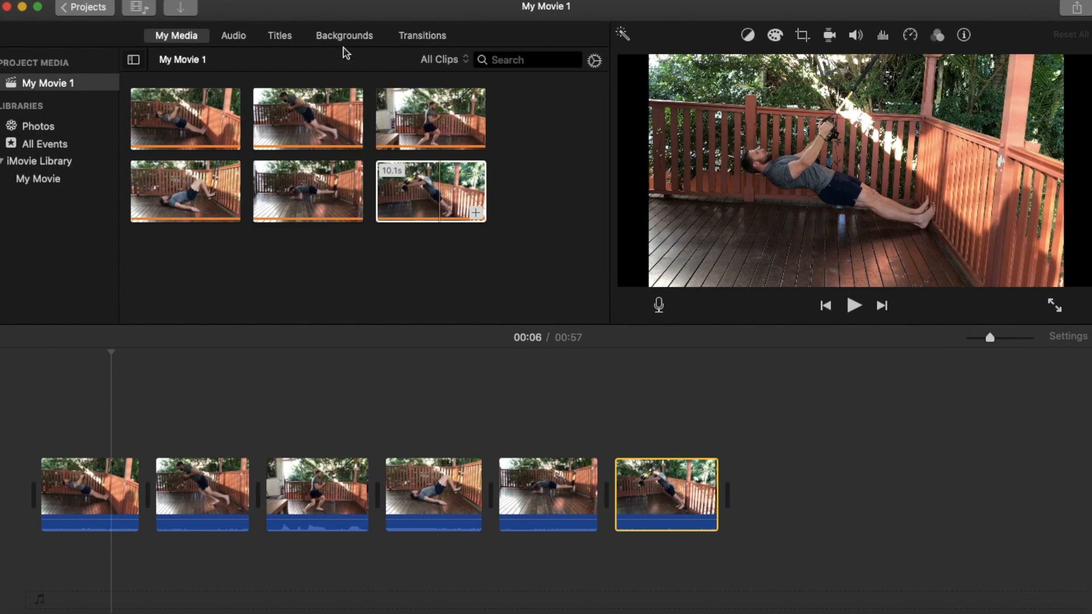
# Browse the title styles and add an Expand title over the beginning of the first clip.
pyautogui.click(278, 36)
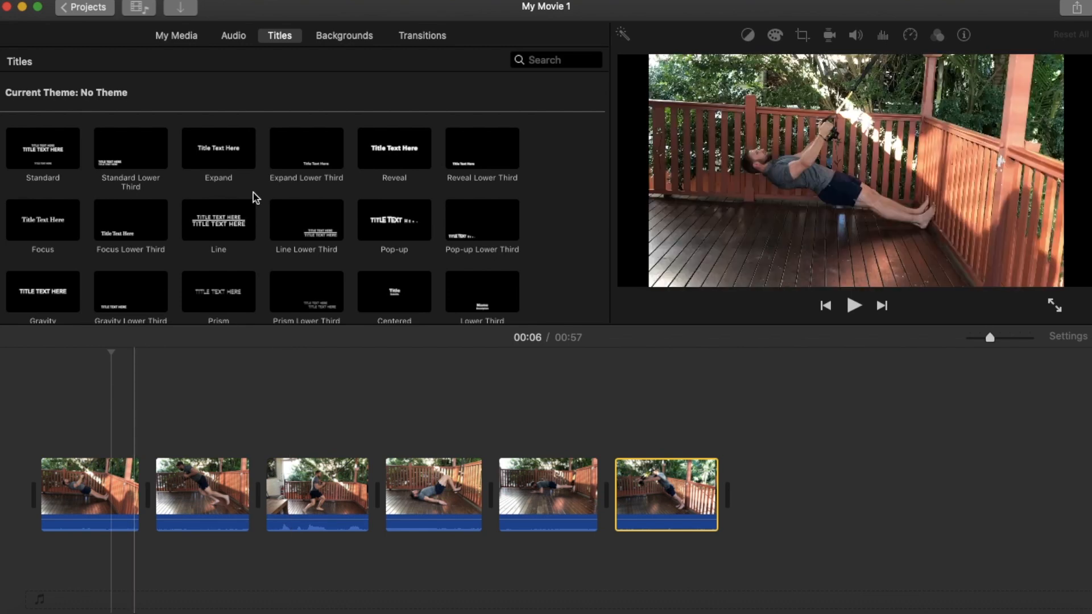
pyautogui.scroll(-2, 338, 191)
pyautogui.scroll(-8, 338, 190)
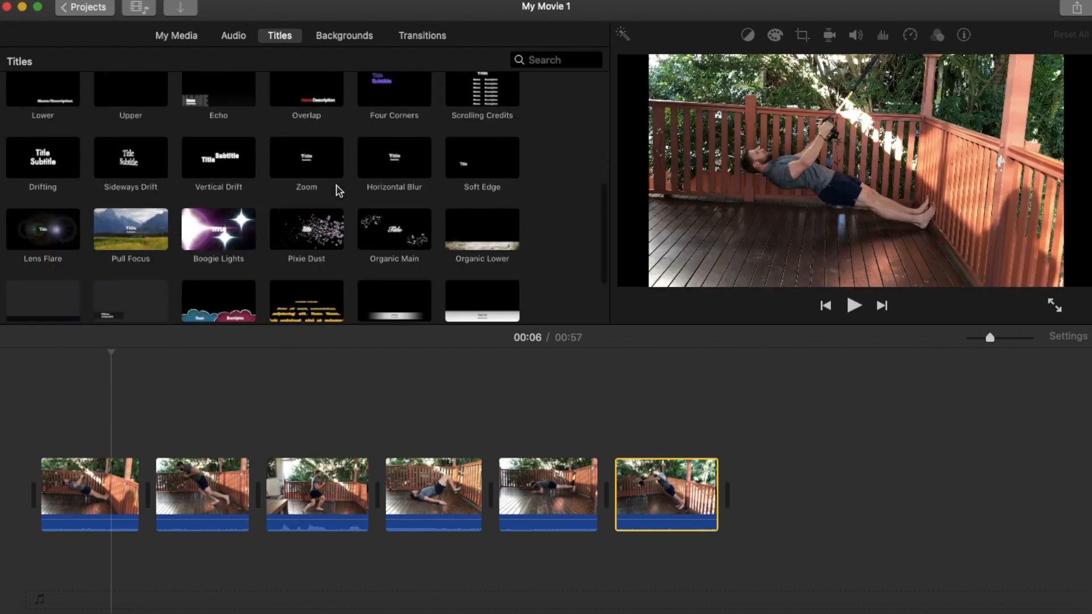
pyautogui.scroll(10, 339, 191)
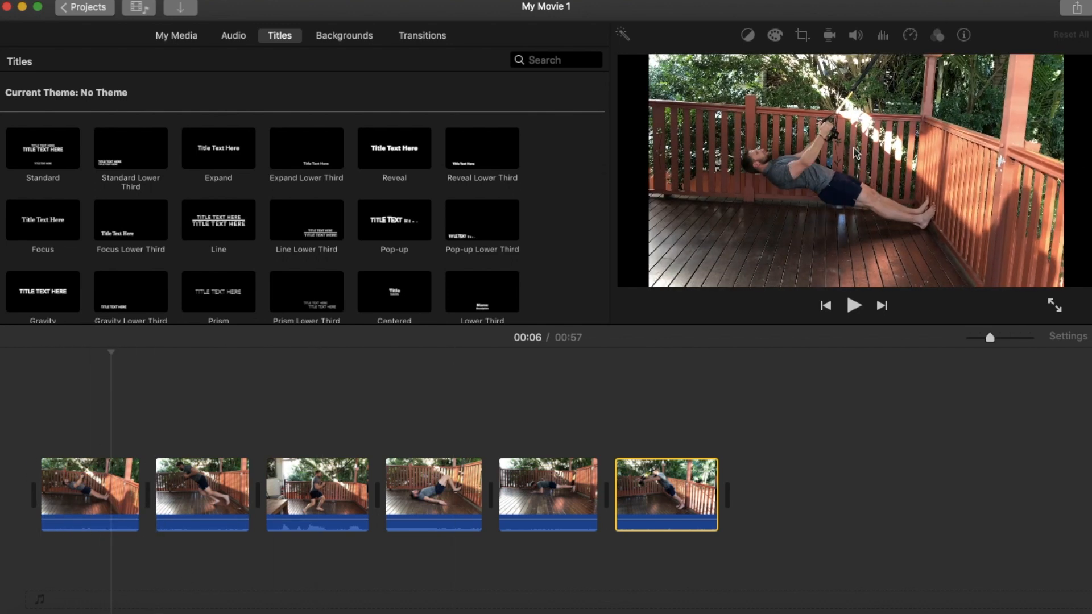
pyautogui.click(239, 163)
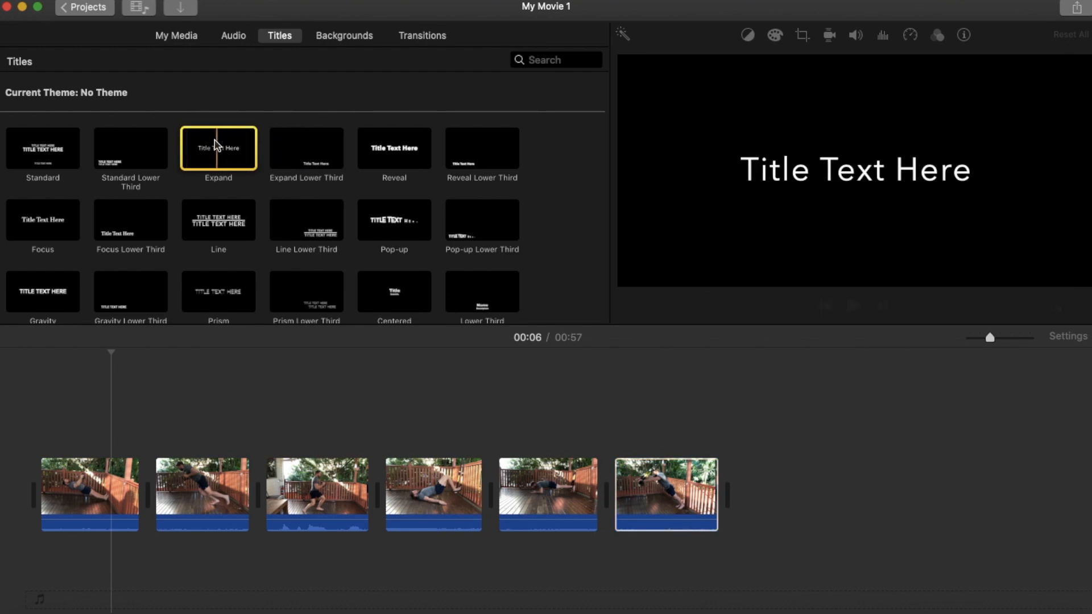
pyautogui.moveTo(216, 142); pyautogui.dragTo(50, 441)
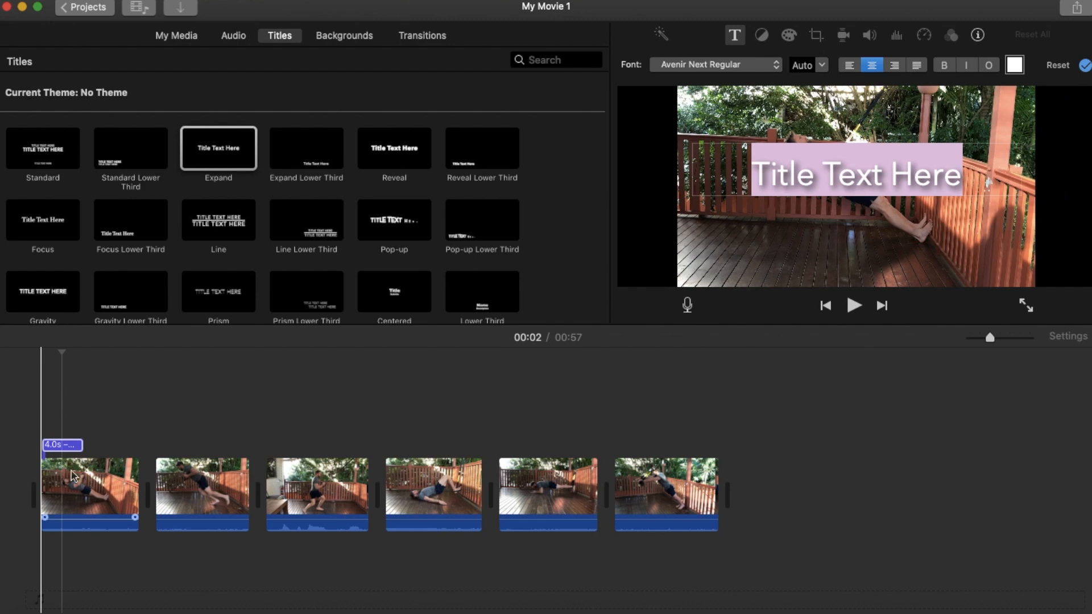
# Replace the Expand title's placeholder text with TRX WORKOUT.
pyautogui.click(73, 449)
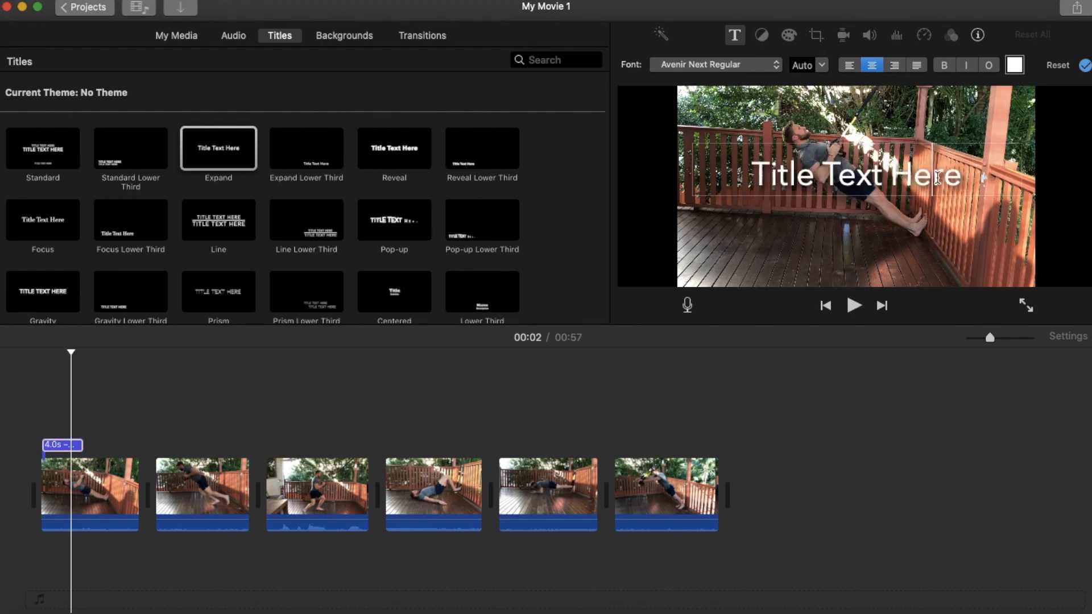
pyautogui.click(959, 181)
pyautogui.press('BackSpace')
pyautogui.write('TRX WORKOUT')
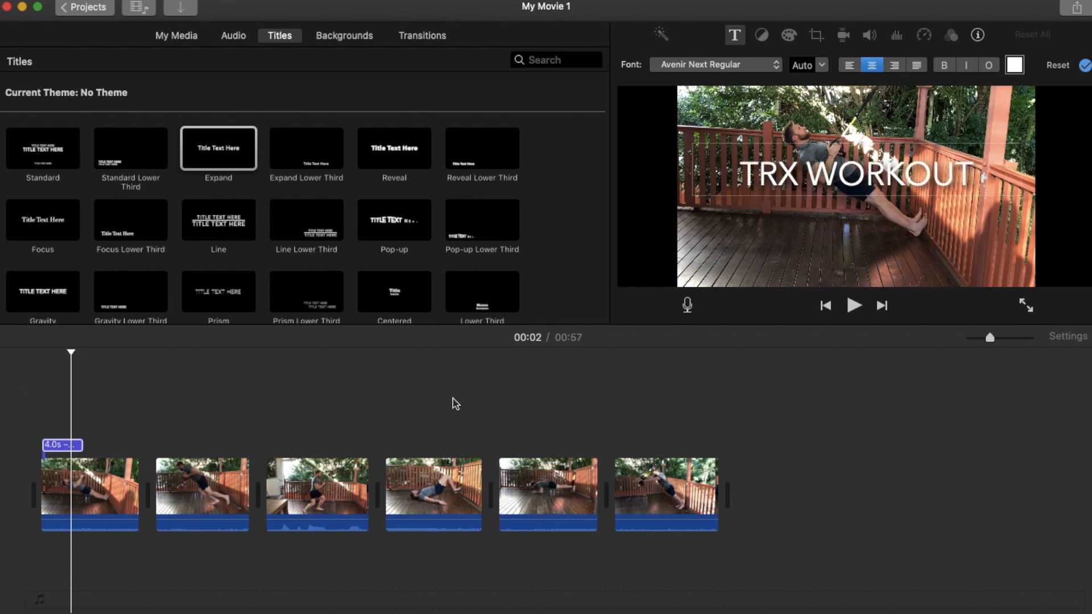
# Play the movie from the beginning to preview the title over the first clip.
pyautogui.click(46, 369)
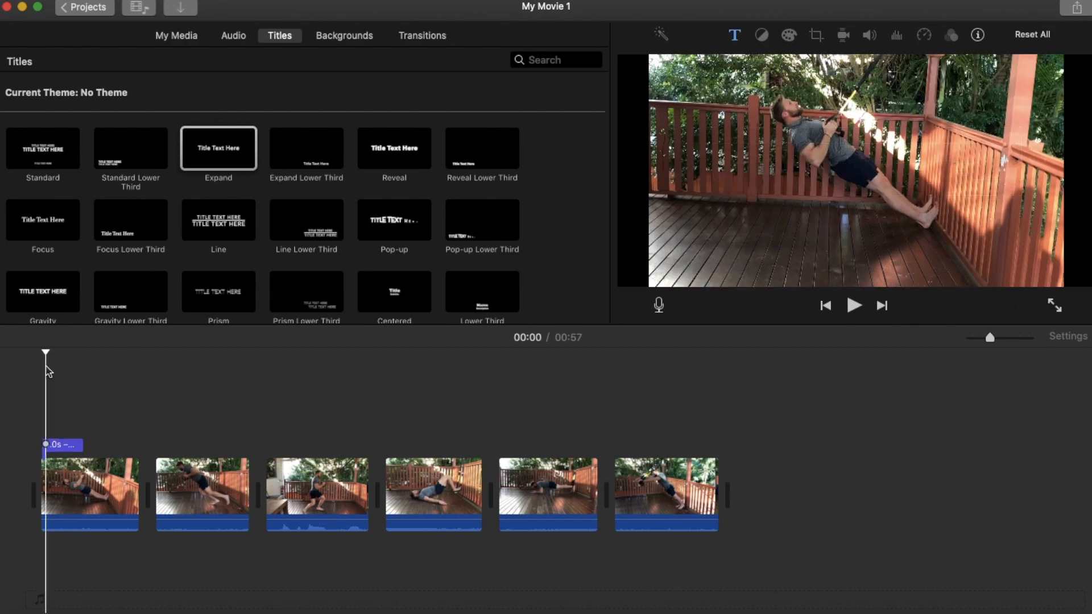
pyautogui.click(200, 403)
pyautogui.click(45, 388)
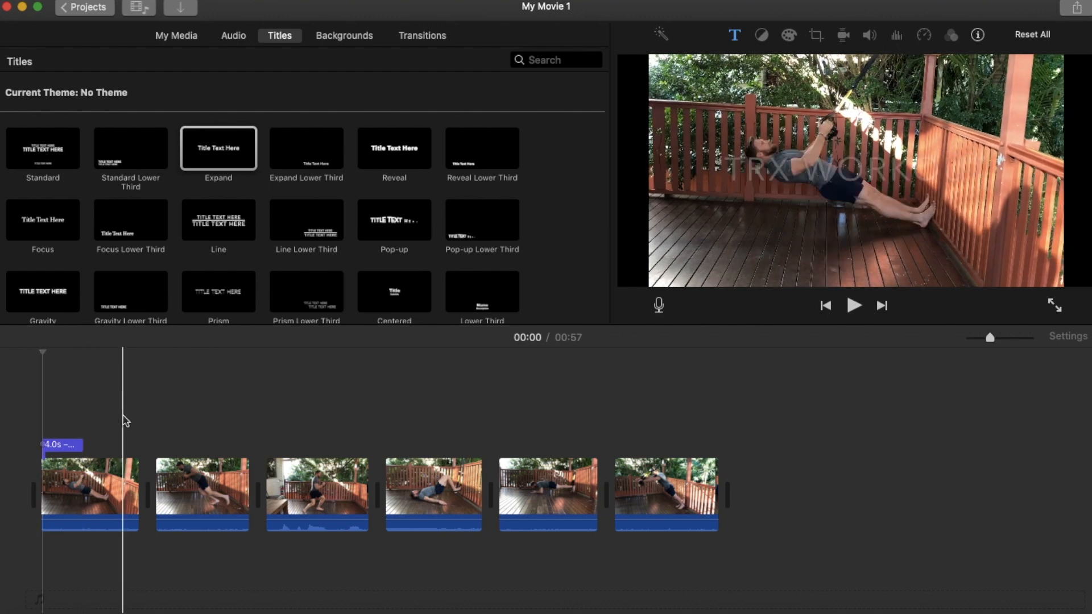
pyautogui.press('space')
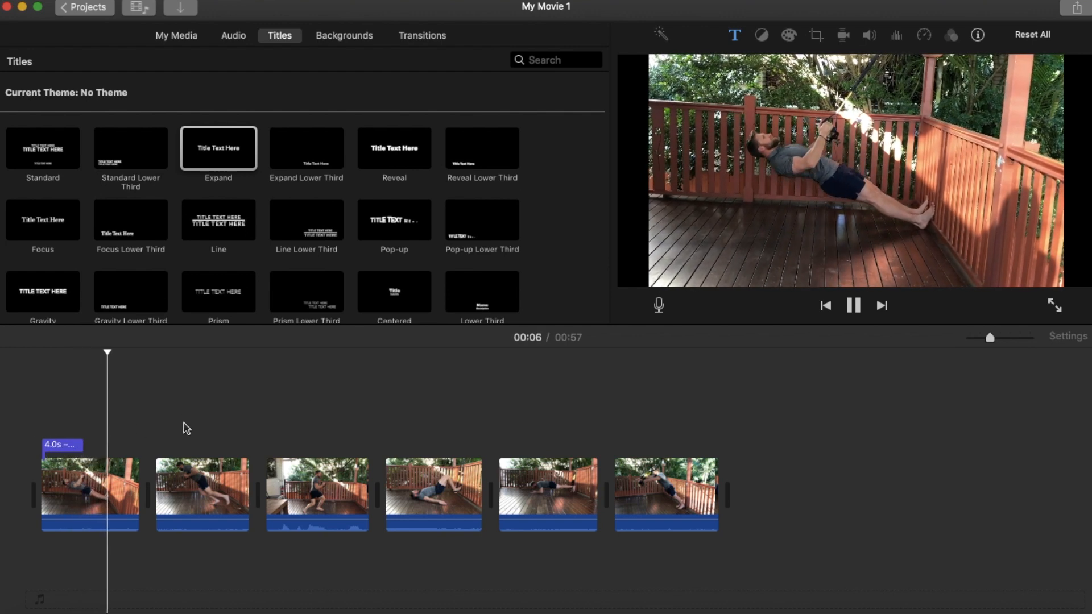
pyautogui.click(855, 308)
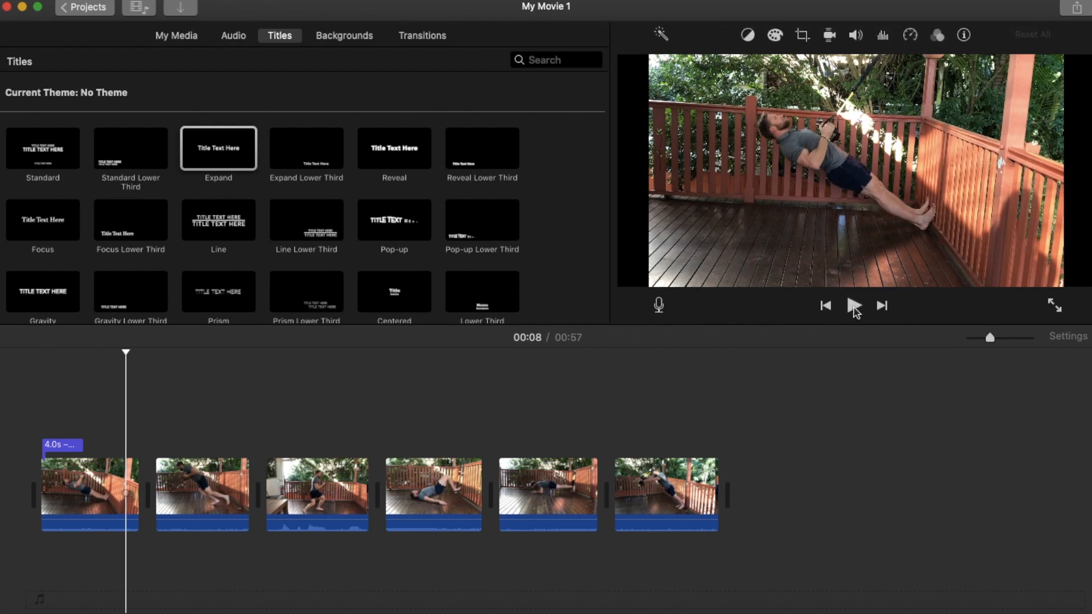
# Move the TRX WORKOUT title off the first clip to stand alone before it, and preview it from the beginning.
pyautogui.click(40, 385)
pyautogui.click(67, 444)
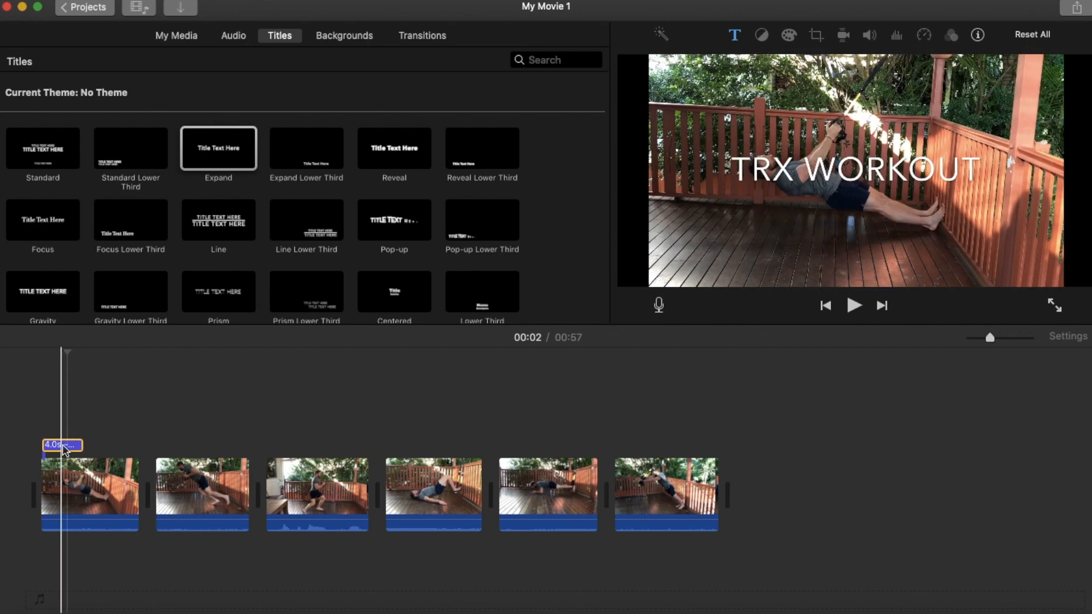
pyautogui.moveTo(65, 449); pyautogui.dragTo(45, 499)
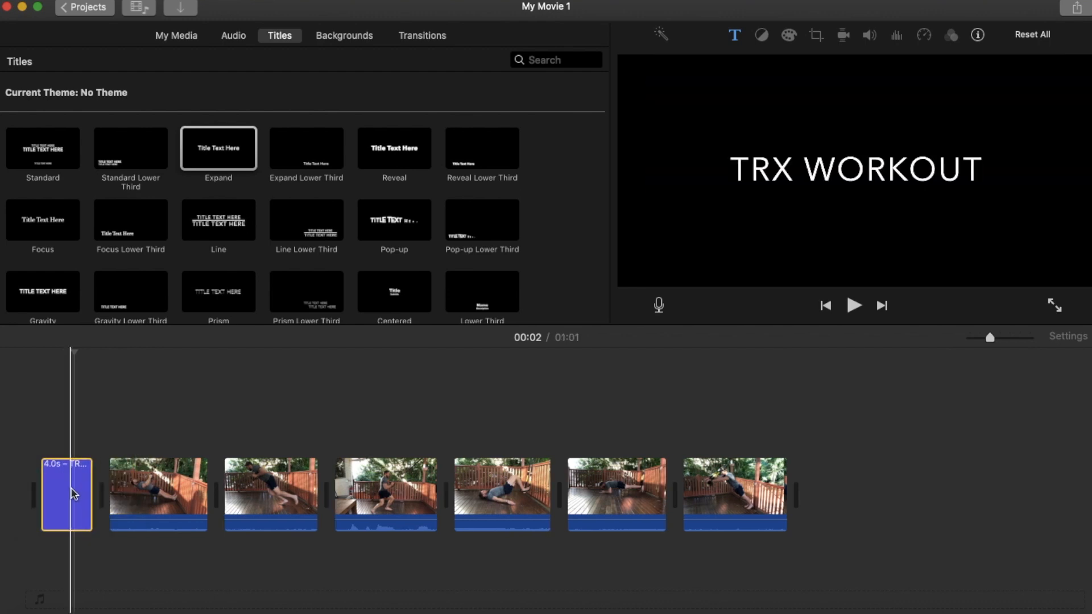
pyautogui.click(32, 407)
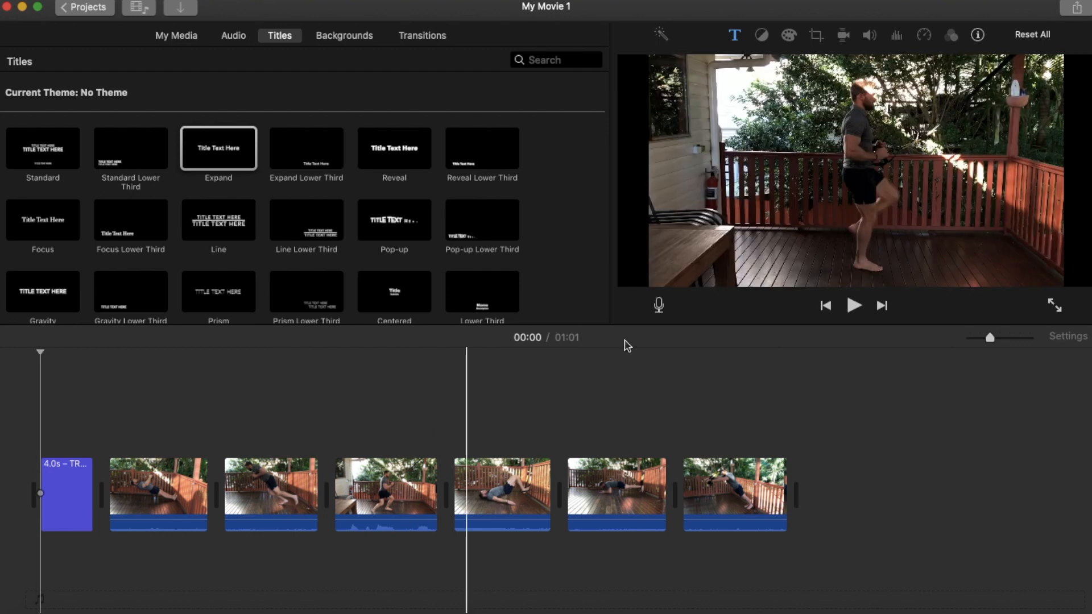
pyautogui.click(854, 306)
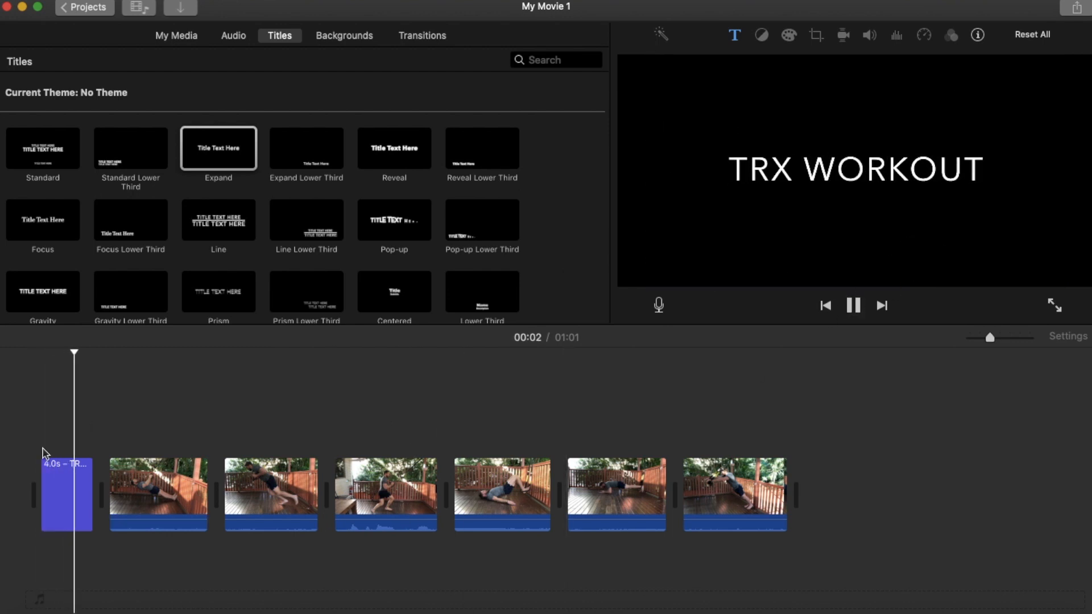
# Select the TRX WORKOUT title's text and try its left, centre and right alignments, ending on centred.
pyautogui.click(53, 493)
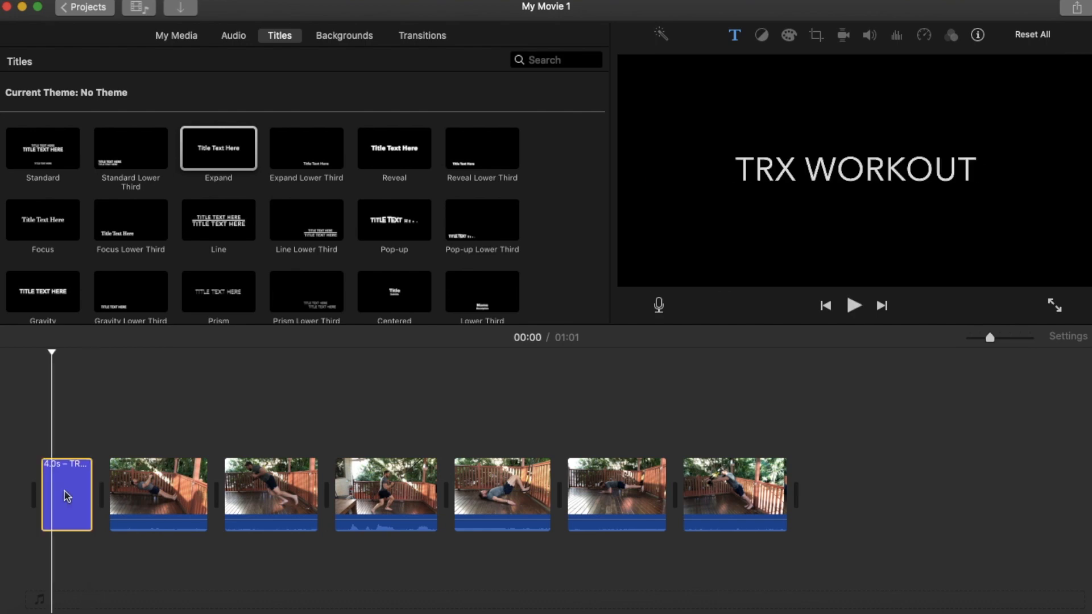
pyautogui.doubleClick(908, 169)
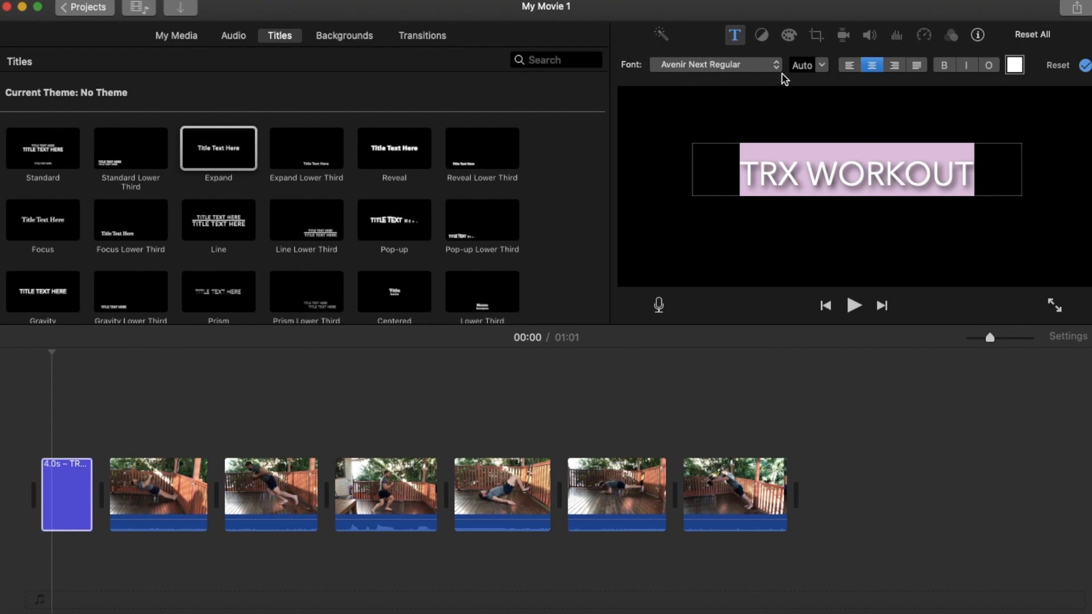
pyautogui.click(823, 67)
pyautogui.click(823, 67)
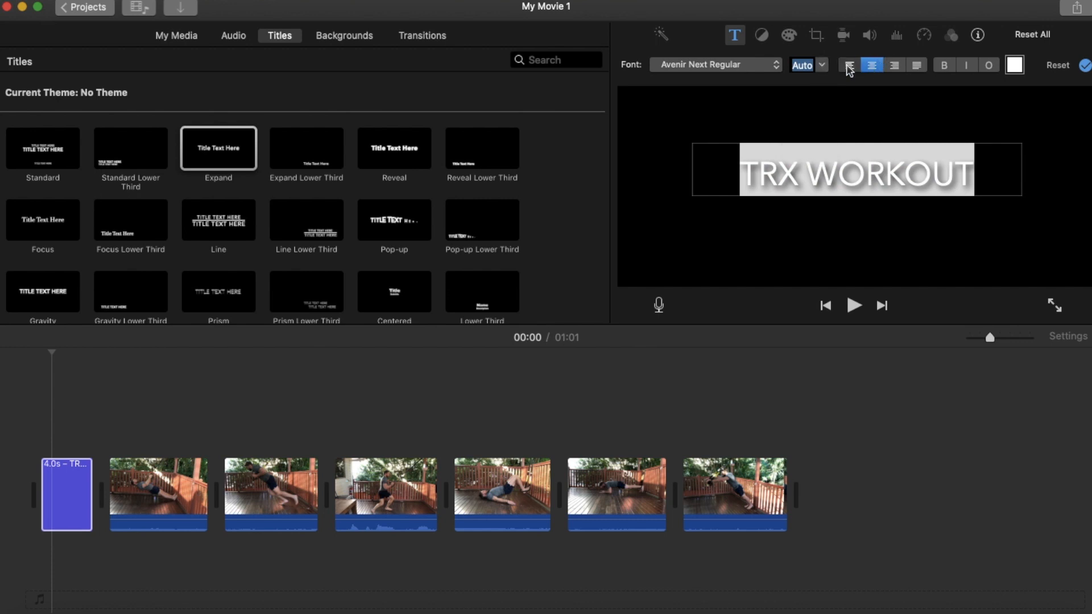
pyautogui.click(849, 66)
pyautogui.click(871, 66)
pyautogui.click(895, 67)
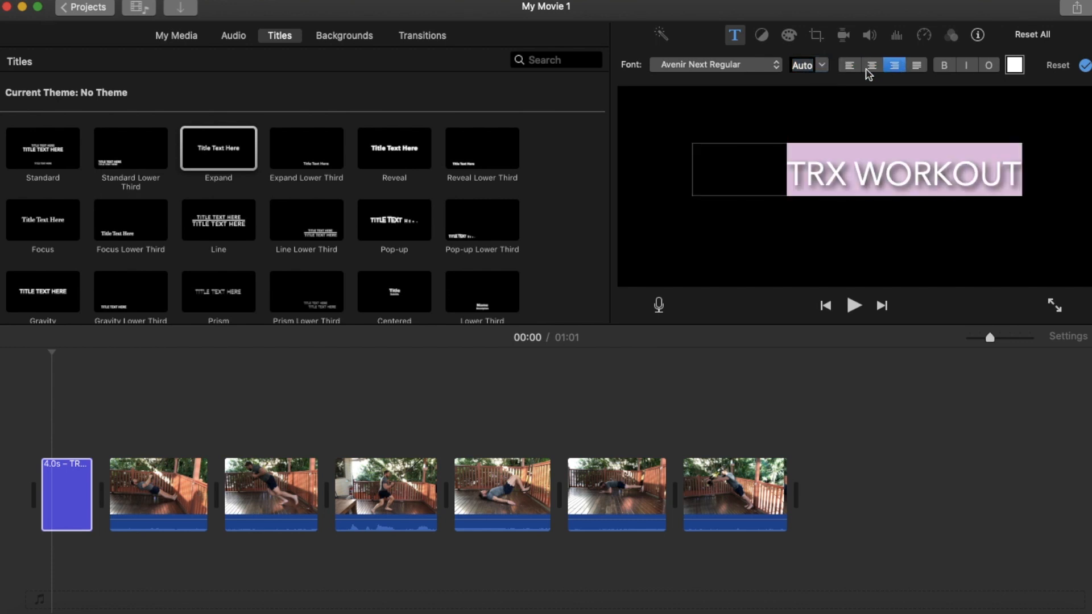
pyautogui.click(870, 68)
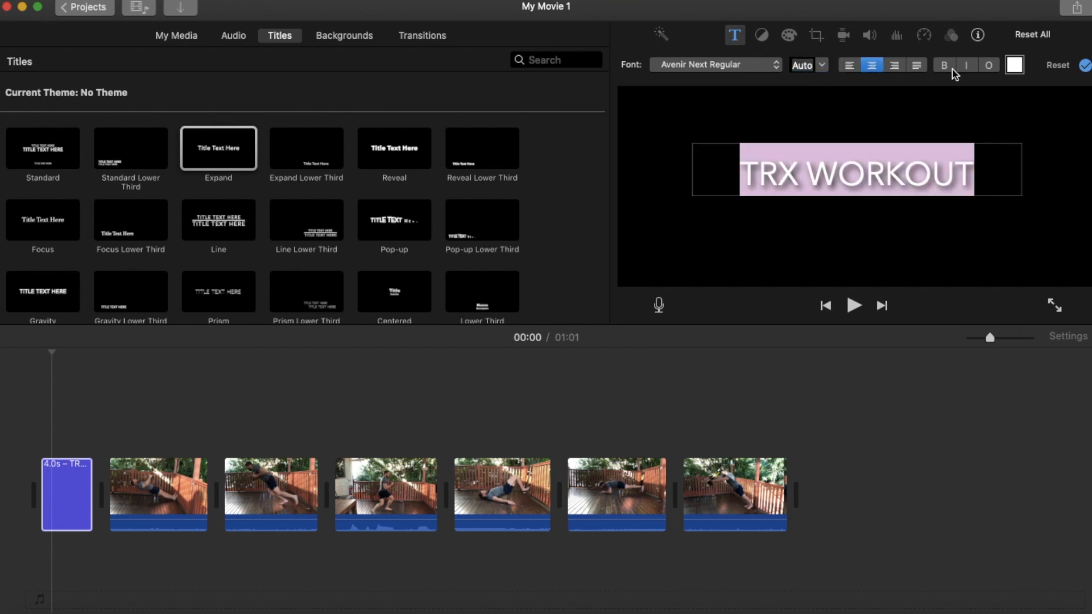
# Colour the TRX WORKOUT title text yellow using the saved swatch.
pyautogui.click(1016, 66)
pyautogui.click(50, 567)
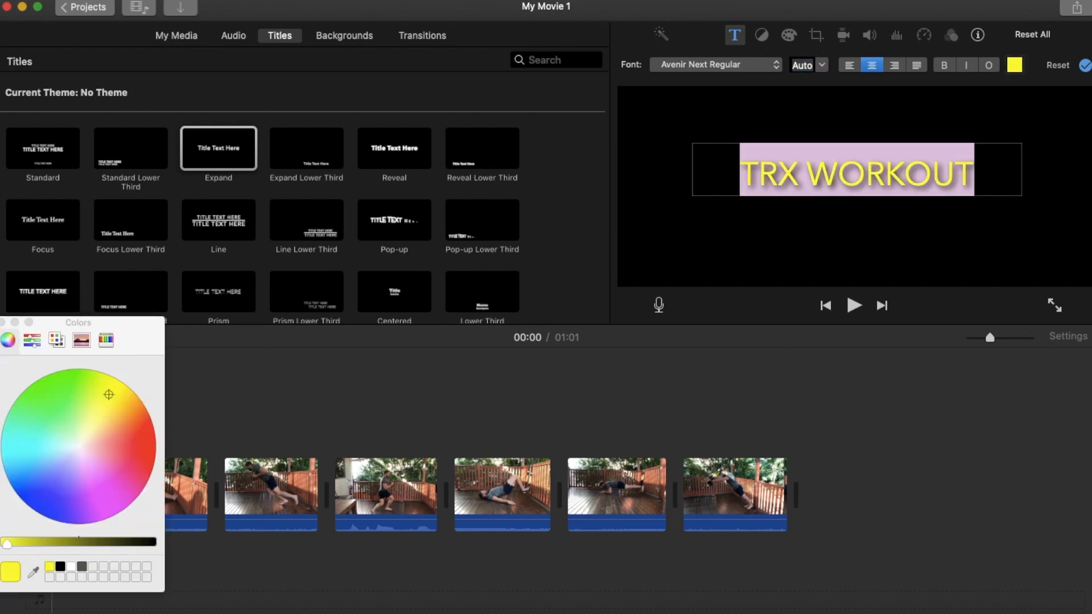
pyautogui.click(4, 323)
pyautogui.click(757, 238)
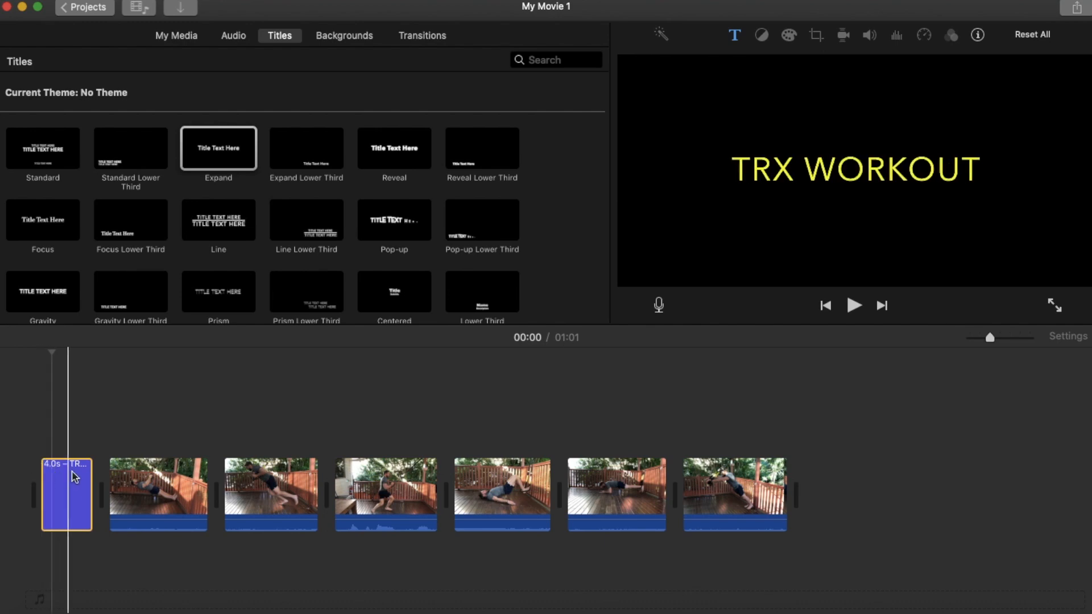
# Shorten the opening TRX WORKOUT title to 3.0 seconds.
pyautogui.moveTo(88, 465); pyautogui.dragTo(36, 477)
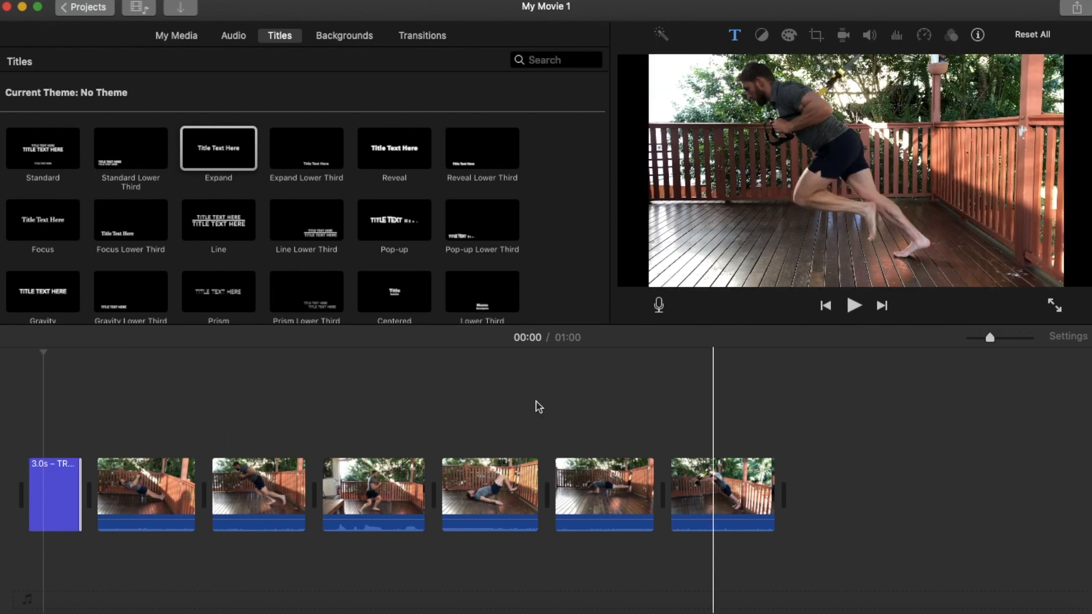
pyautogui.click(59, 477)
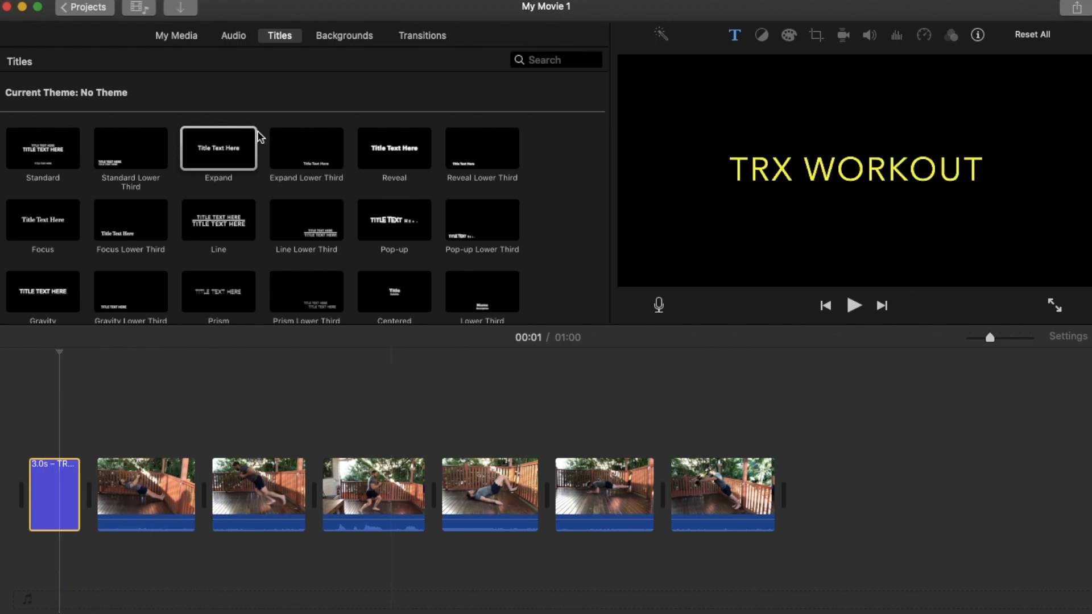
pyautogui.click(797, 417)
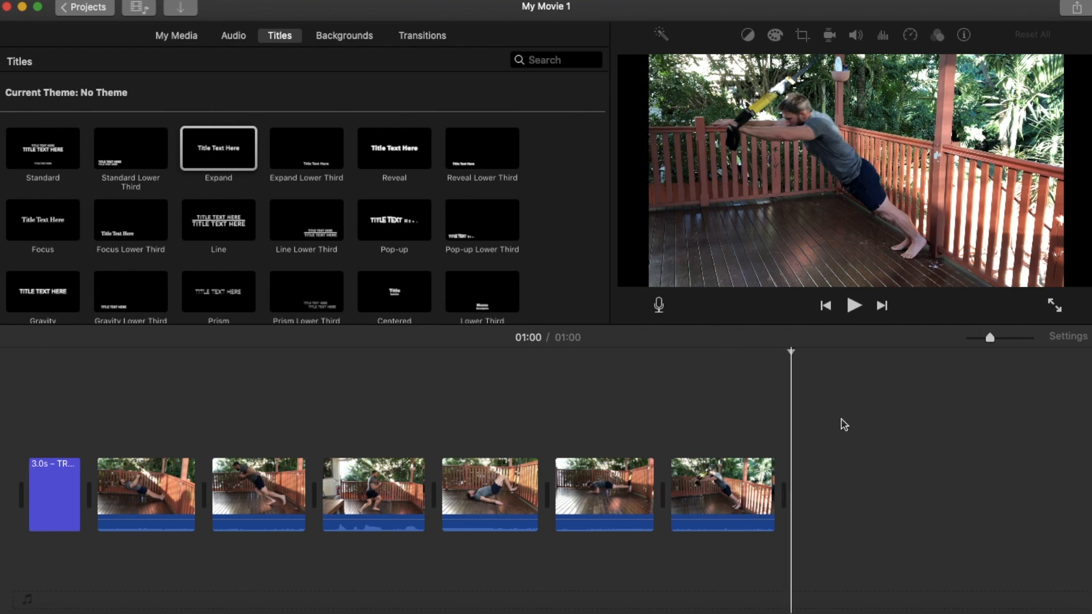
# Add an Expand title after the last clip and replace its placeholder with "Stay strong" followed by the person's nickname.
pyautogui.moveTo(222, 158); pyautogui.dragTo(779, 462)
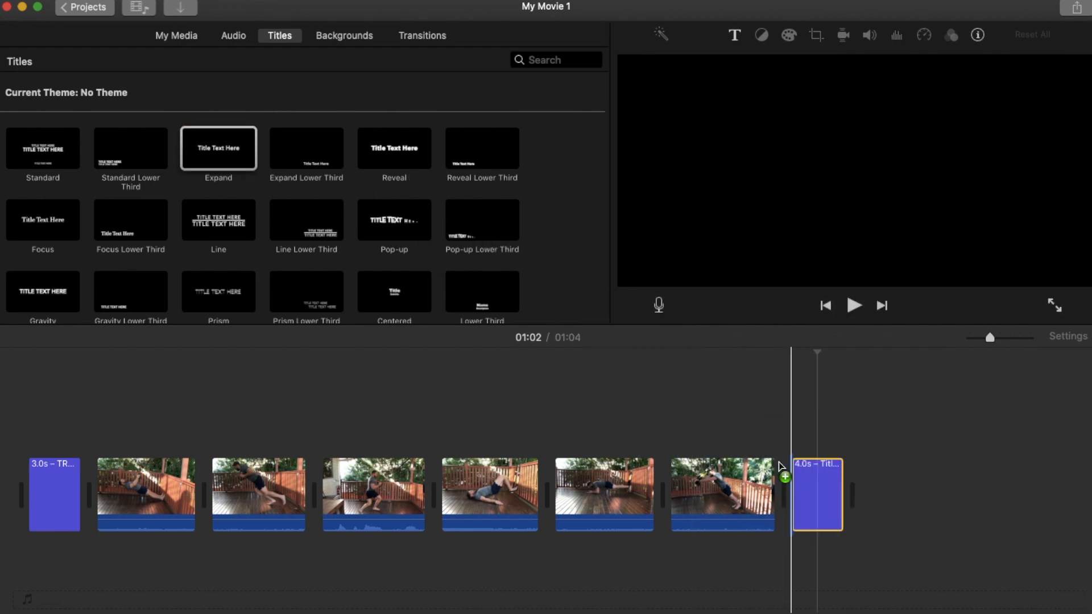
pyautogui.click(822, 489)
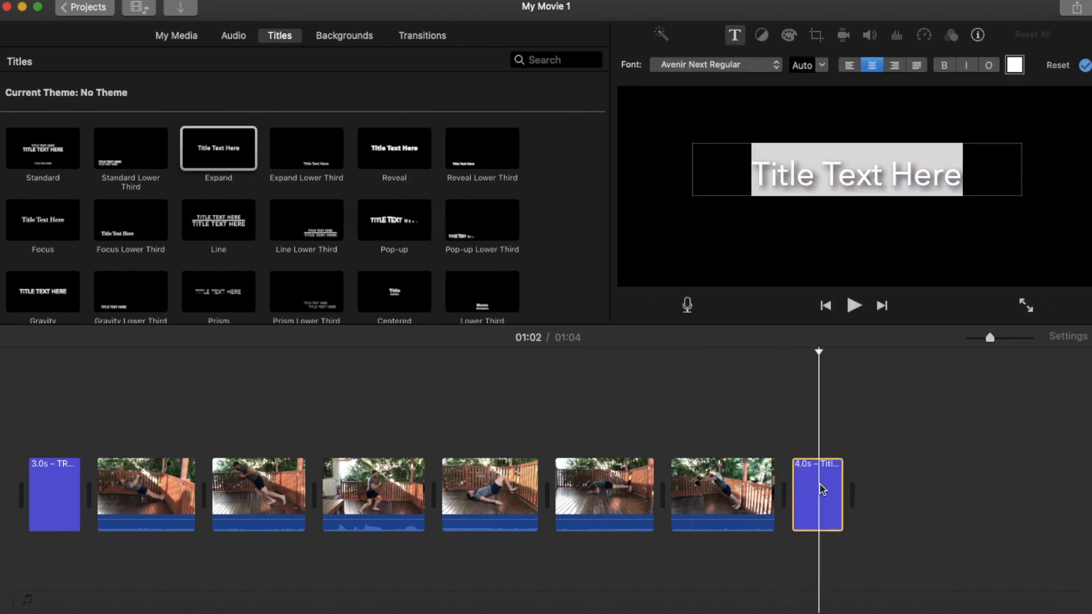
pyautogui.click(966, 174)
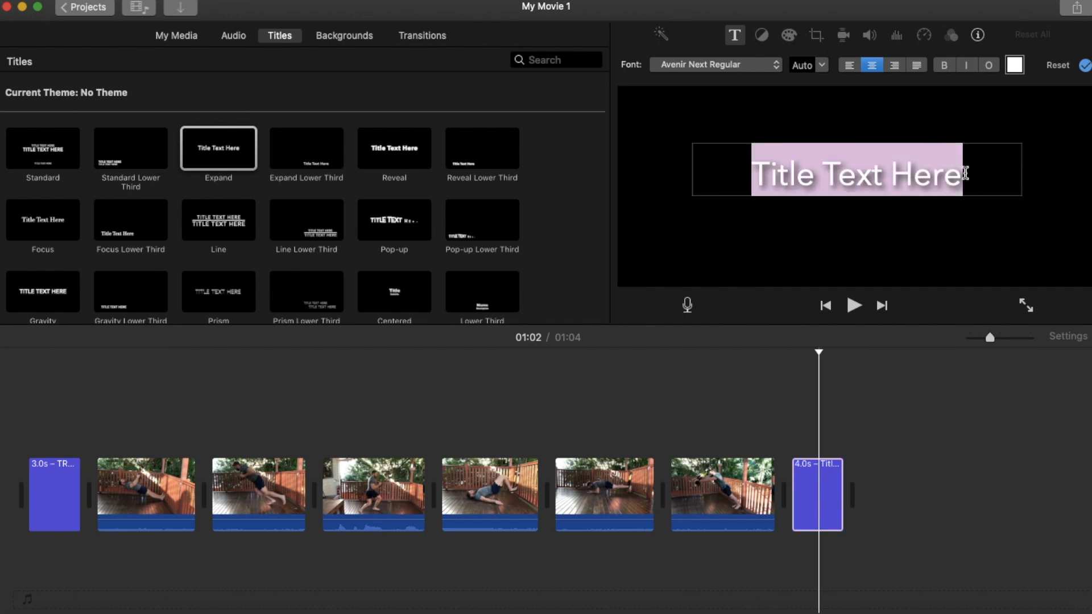
pyautogui.write('St')
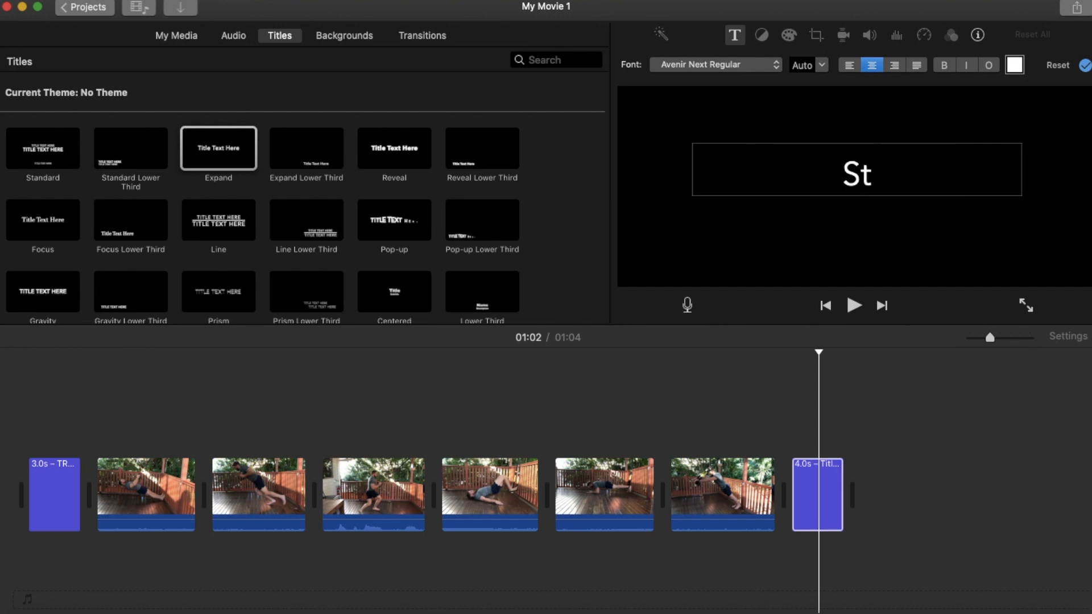
pyautogui.write('ay strong')
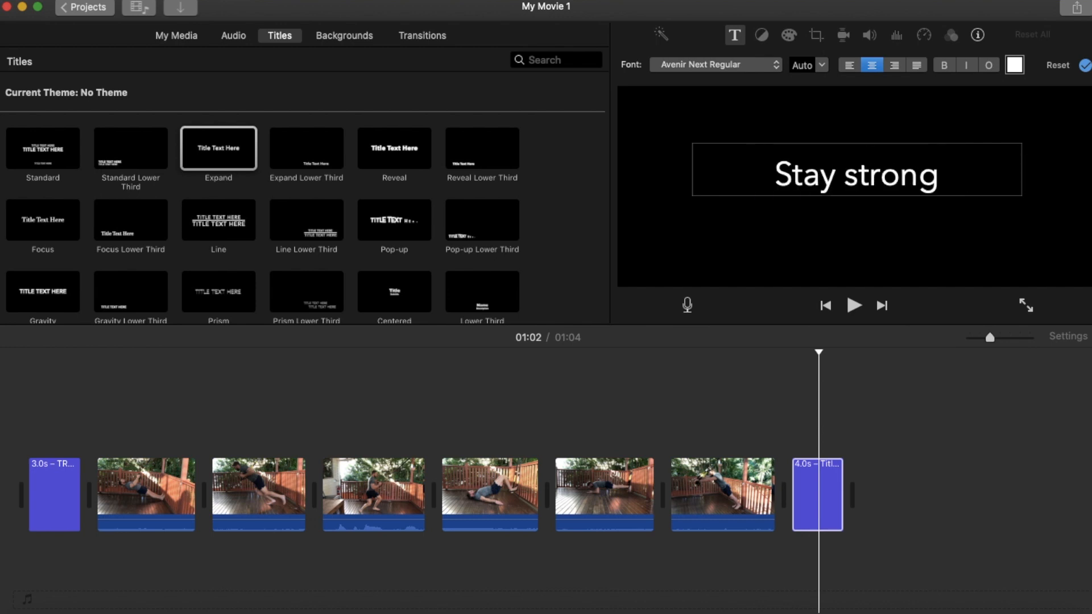
pyautogui.write(' Petey')
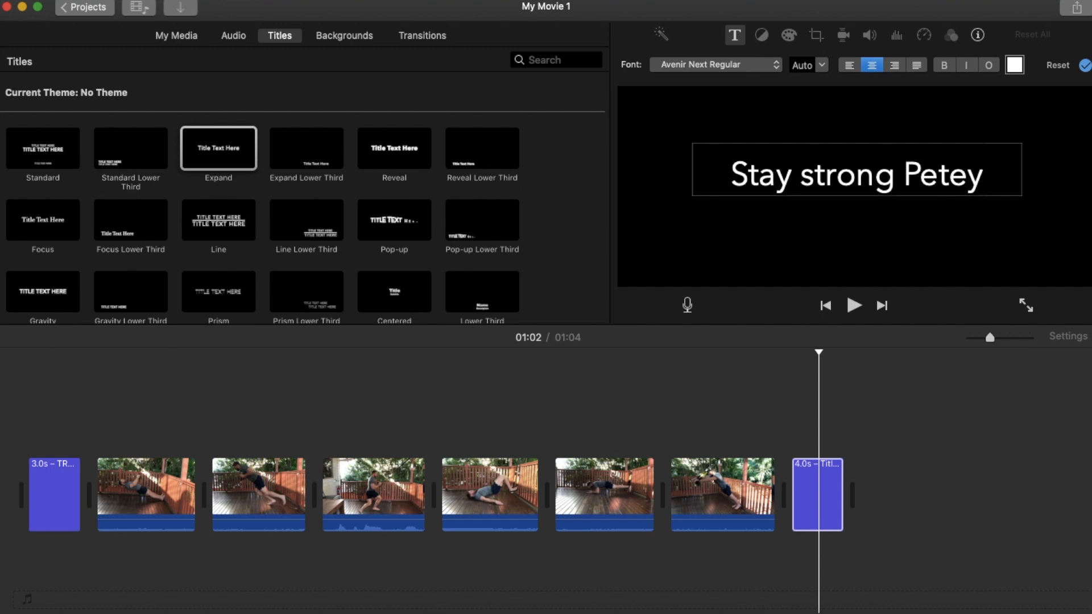
# Select all of the closing title's text and colour it yellow using the saved swatch.
pyautogui.click(810, 487)
pyautogui.doubleClick(845, 175)
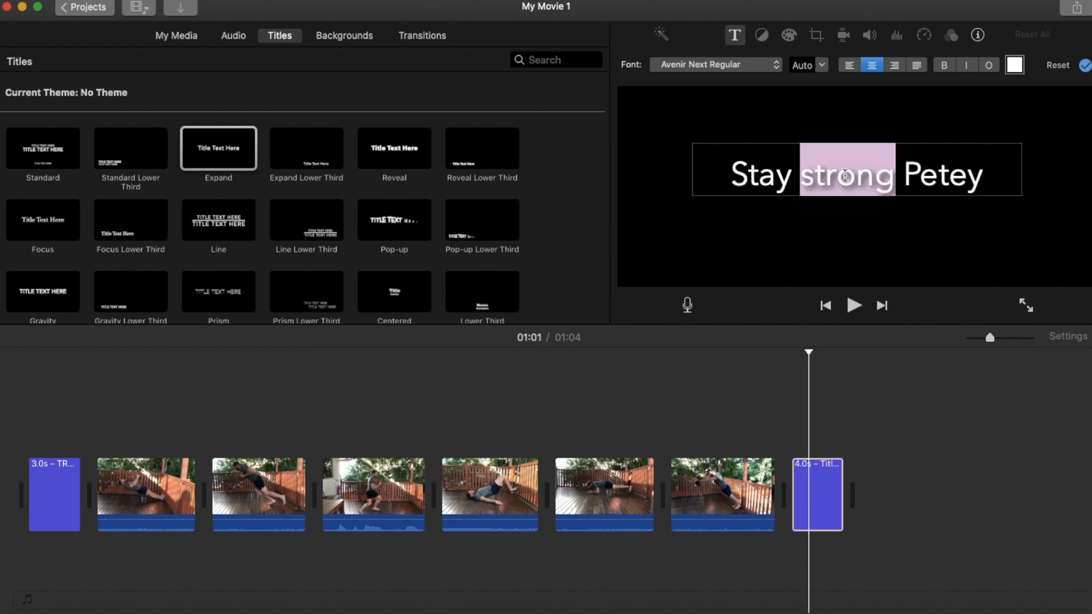
pyautogui.click(995, 146)
pyautogui.doubleClick(993, 146)
pyautogui.click(991, 150)
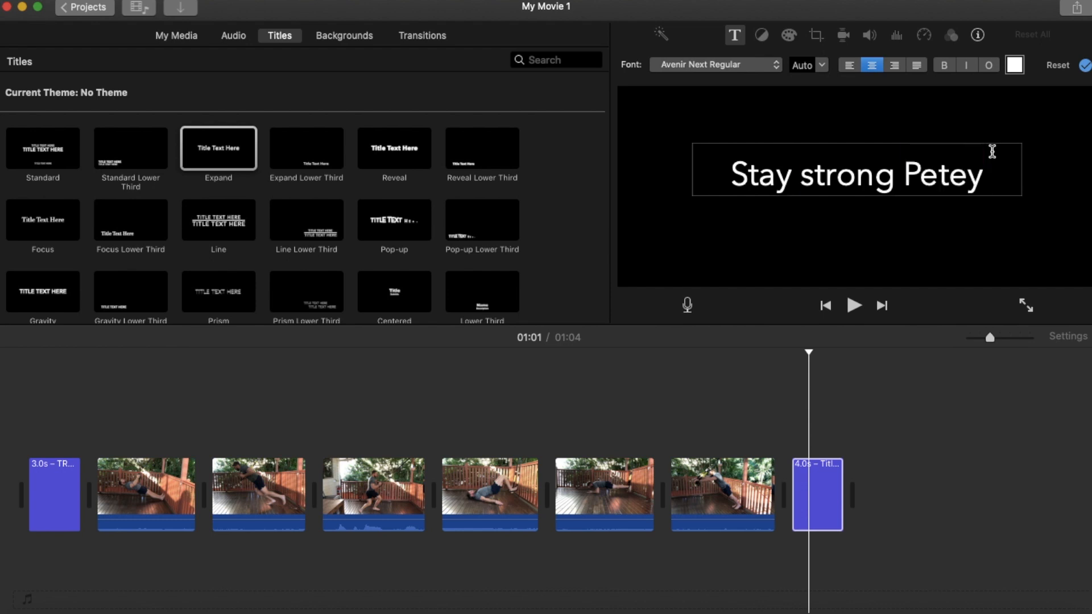
pyautogui.tripleClick(993, 152)
pyautogui.click(1015, 66)
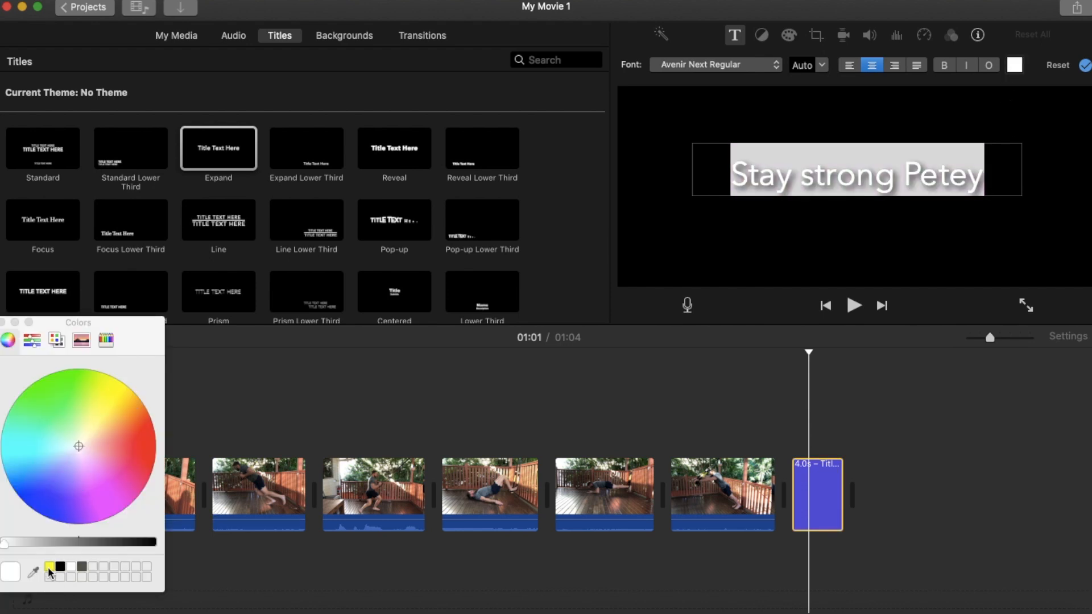
pyautogui.click(50, 568)
pyautogui.click(3, 323)
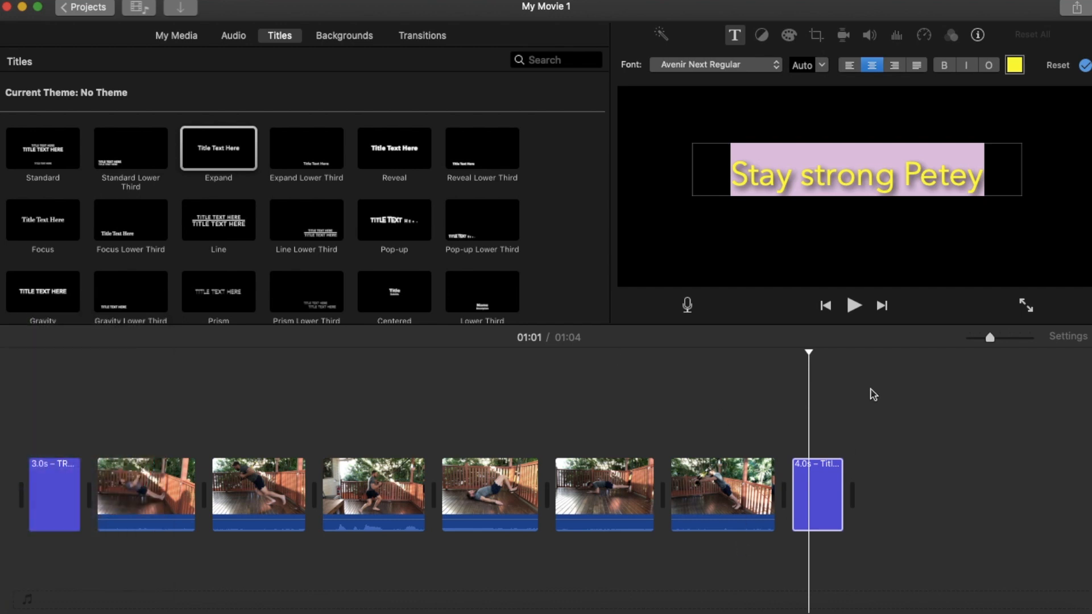
# Set the closing title's font to Copperplate, keeping the automatic text size.
pyautogui.click(822, 65)
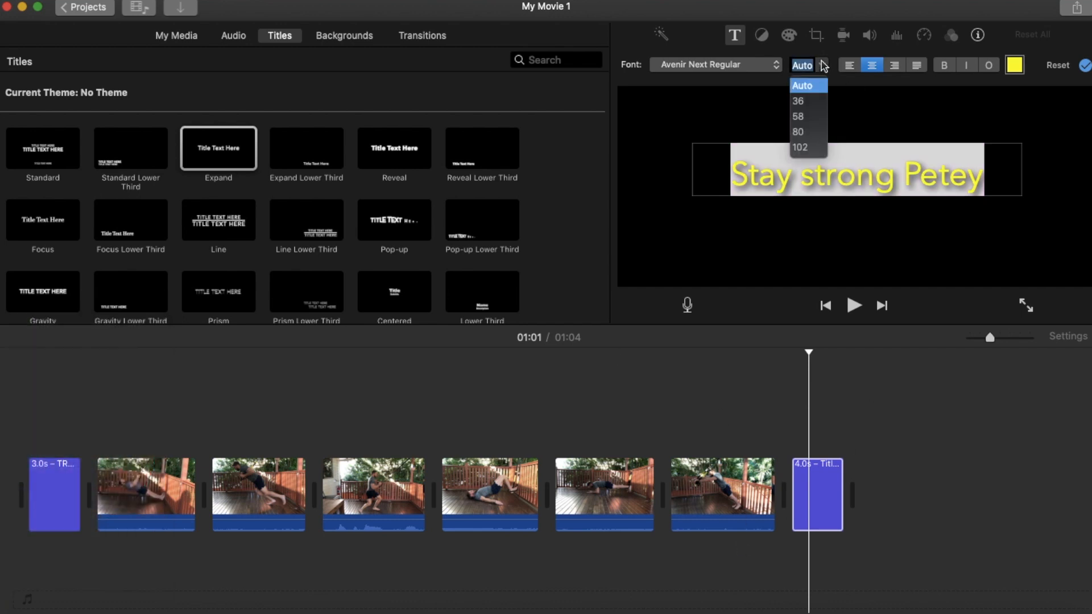
pyautogui.click(822, 66)
pyautogui.click(774, 66)
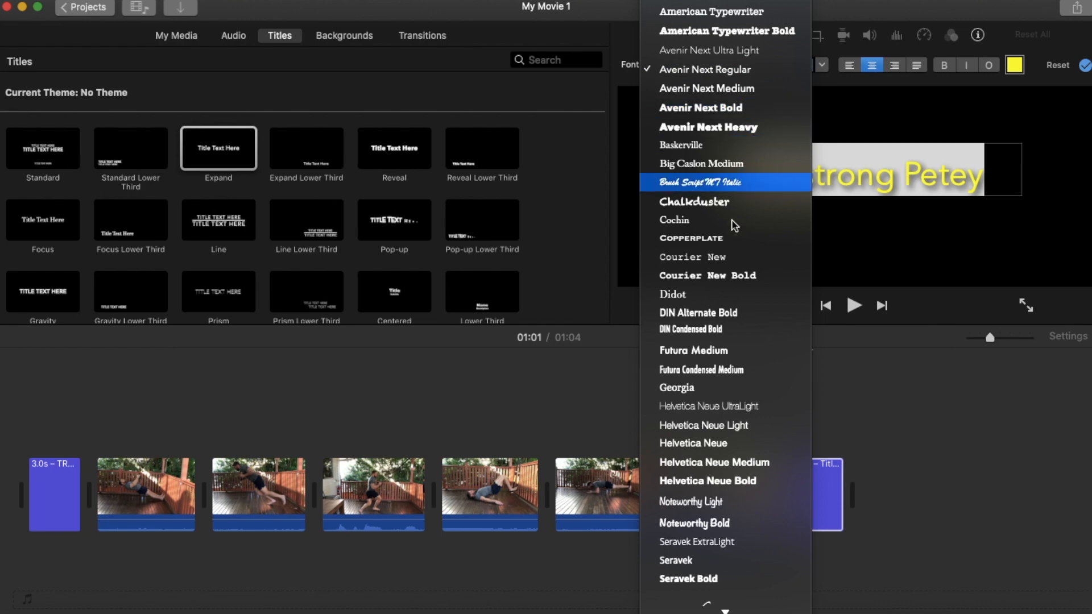
pyautogui.click(718, 239)
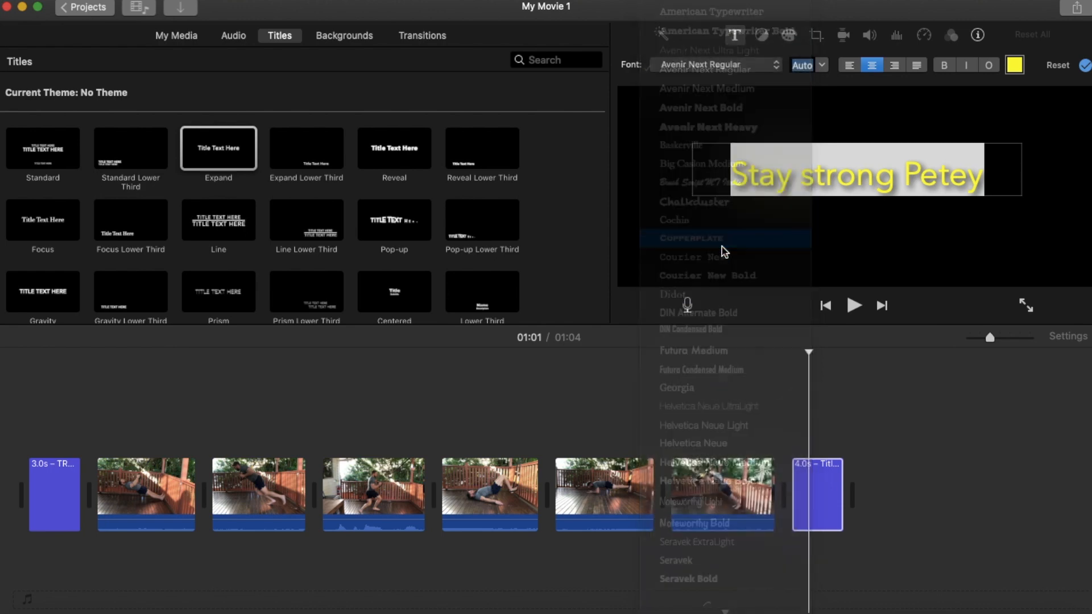
pyautogui.click(859, 455)
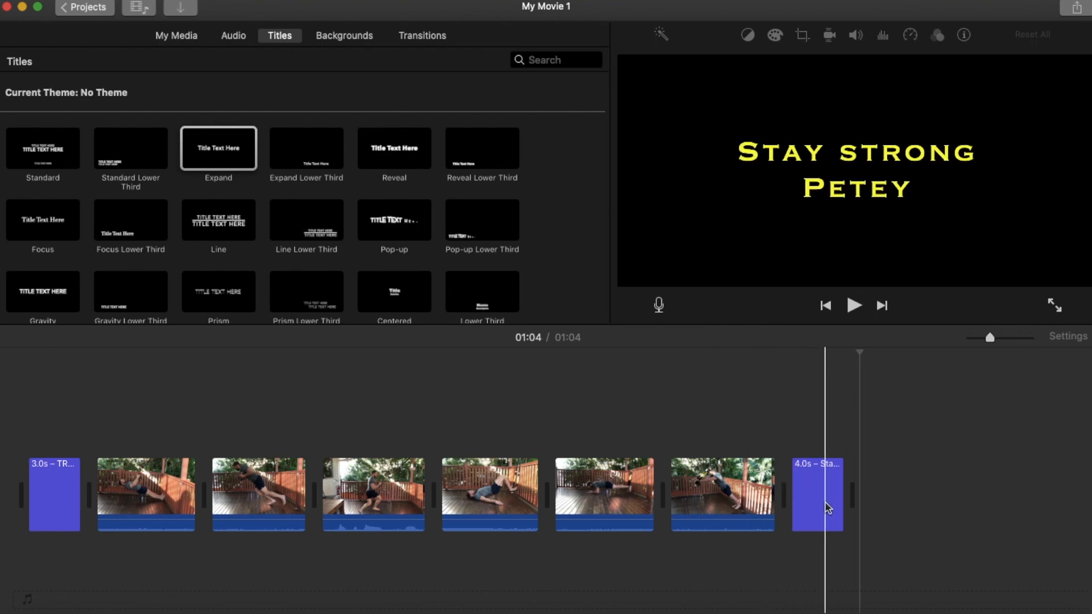
# Play the movie across the cuts from the first to the second clip and from the second to the third.
pyautogui.click(23, 393)
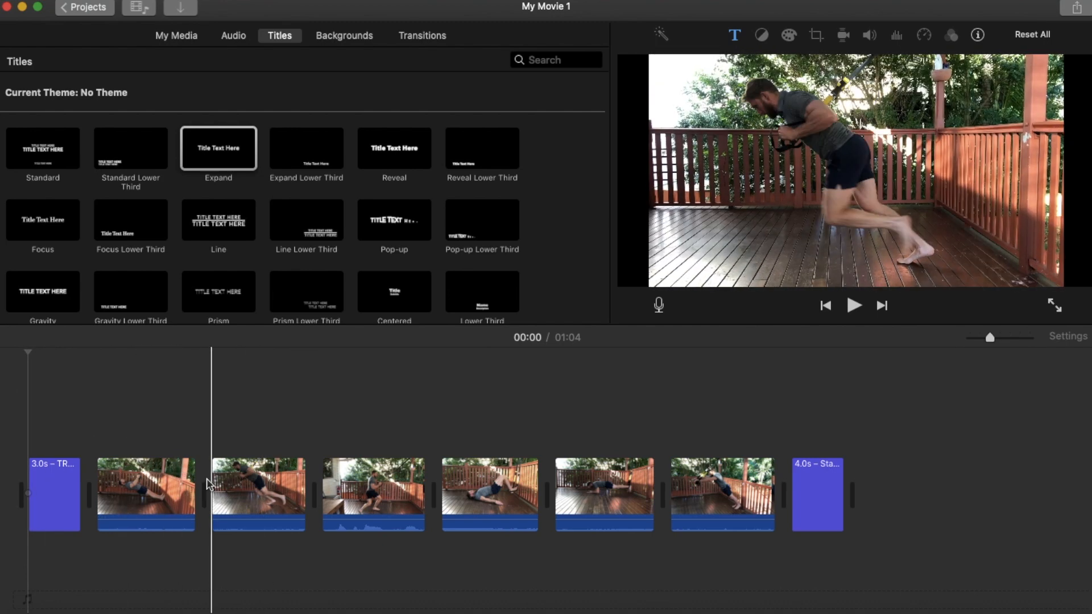
pyautogui.click(181, 407)
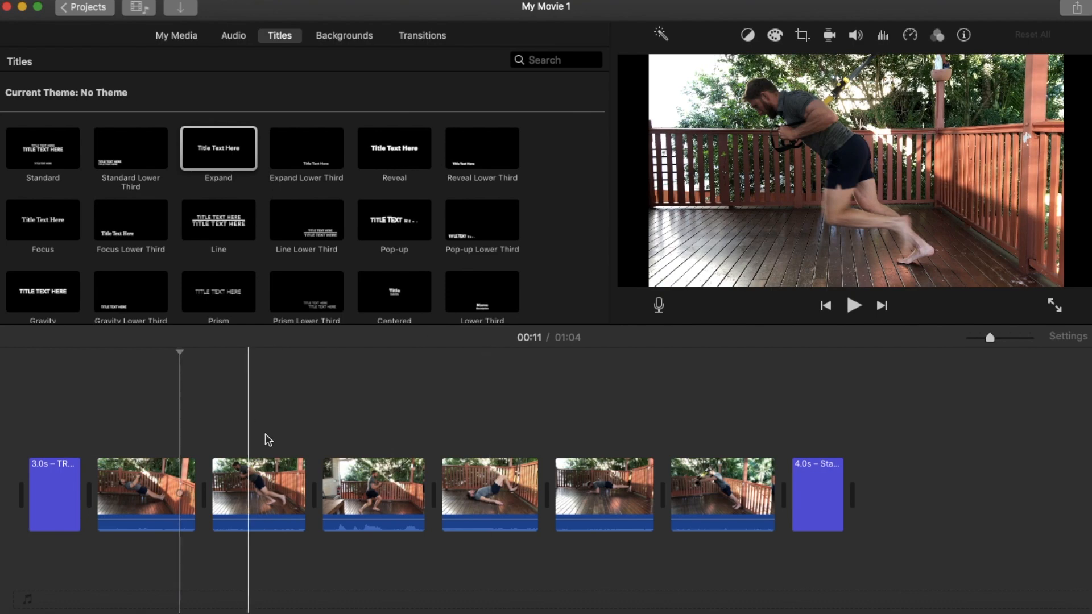
pyautogui.click(855, 307)
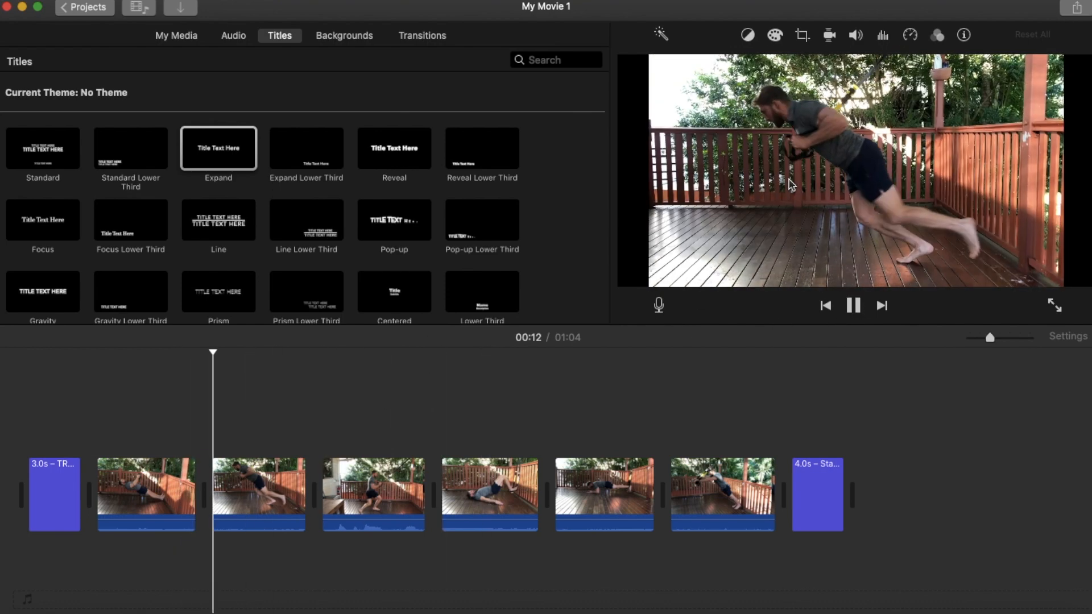
pyautogui.click(289, 395)
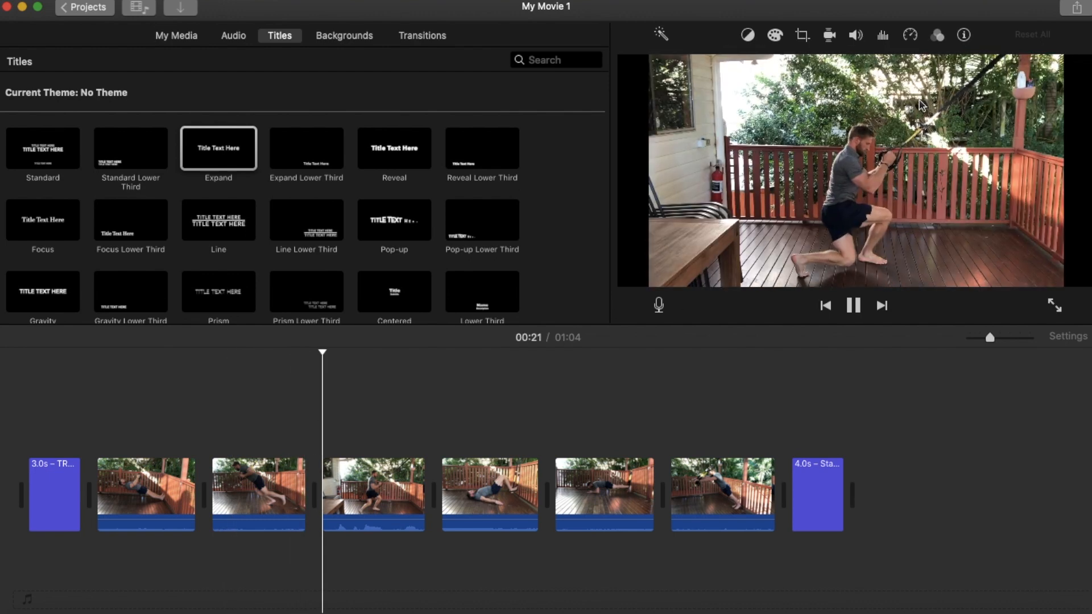
pyautogui.click(855, 307)
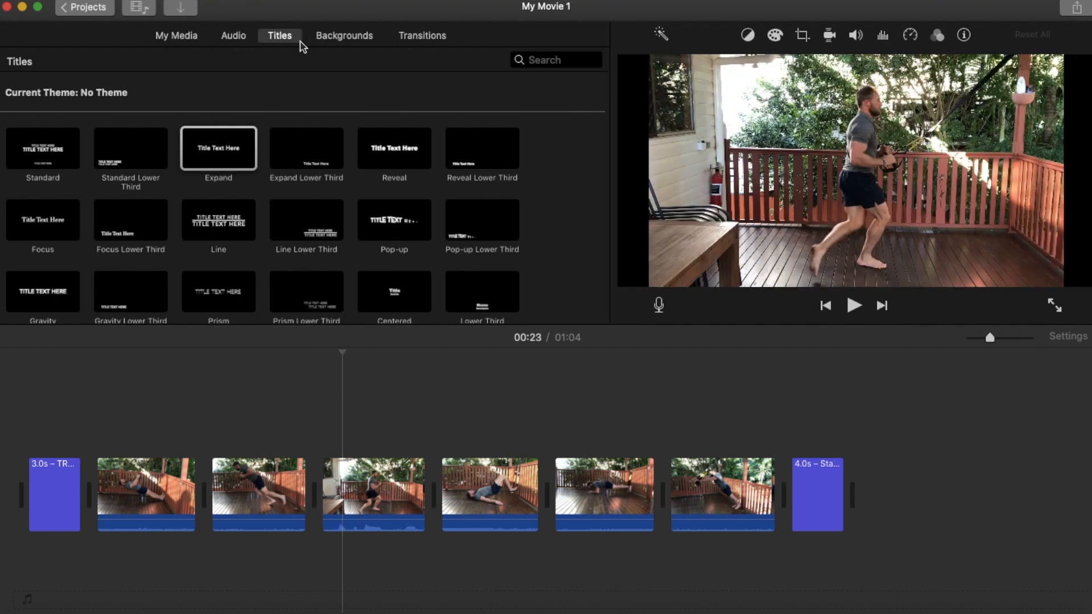
# Add a Fade to Black transition between the first and second exercise clips.
pyautogui.click(419, 40)
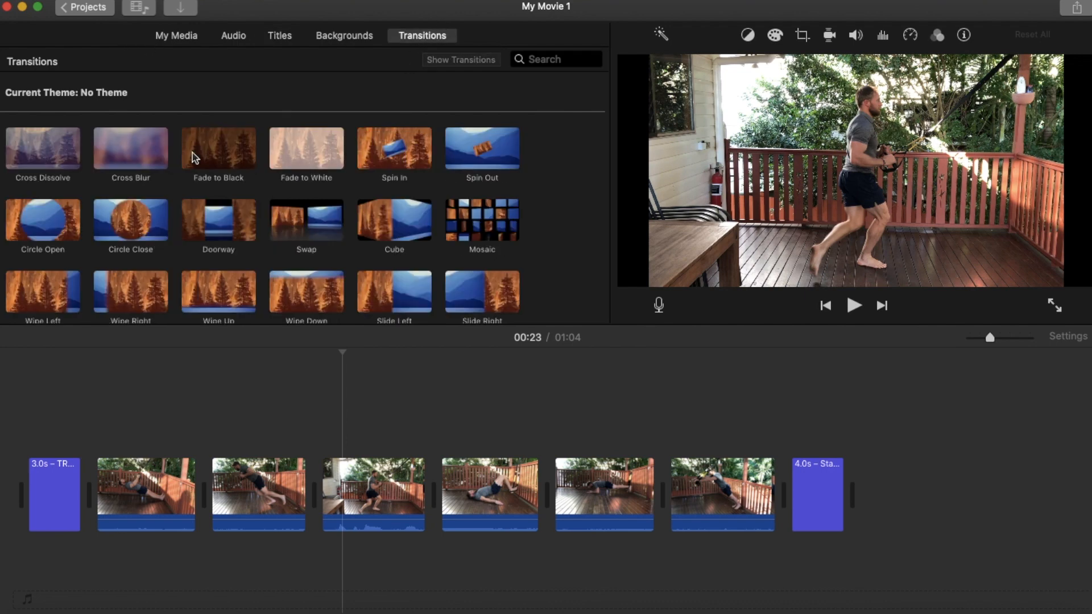
pyautogui.scroll(-4, 171, 182)
pyautogui.scroll(3, 136, 209)
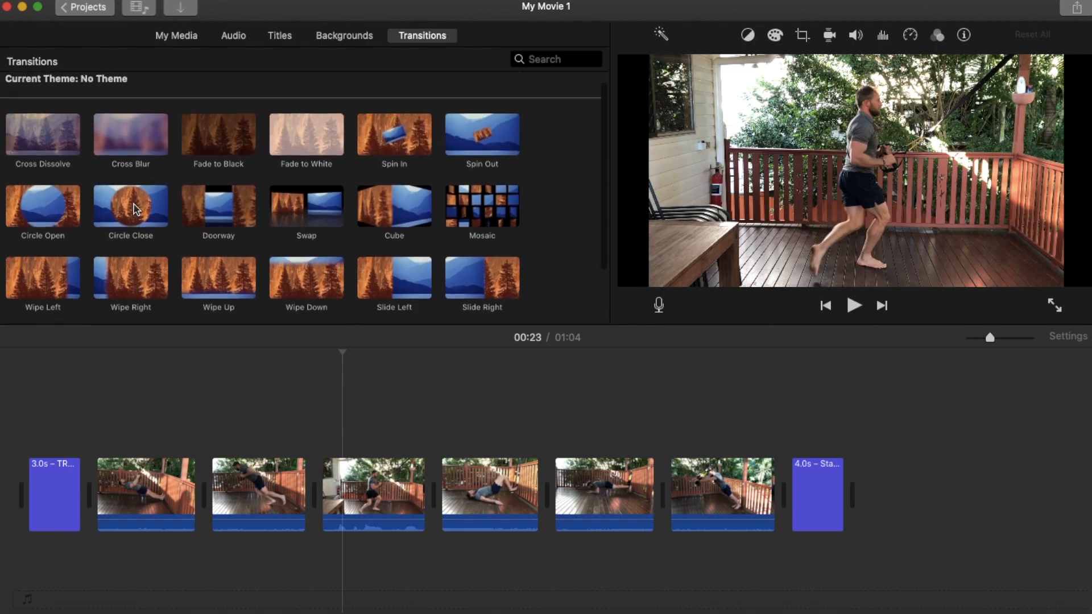
pyautogui.scroll(1, 136, 208)
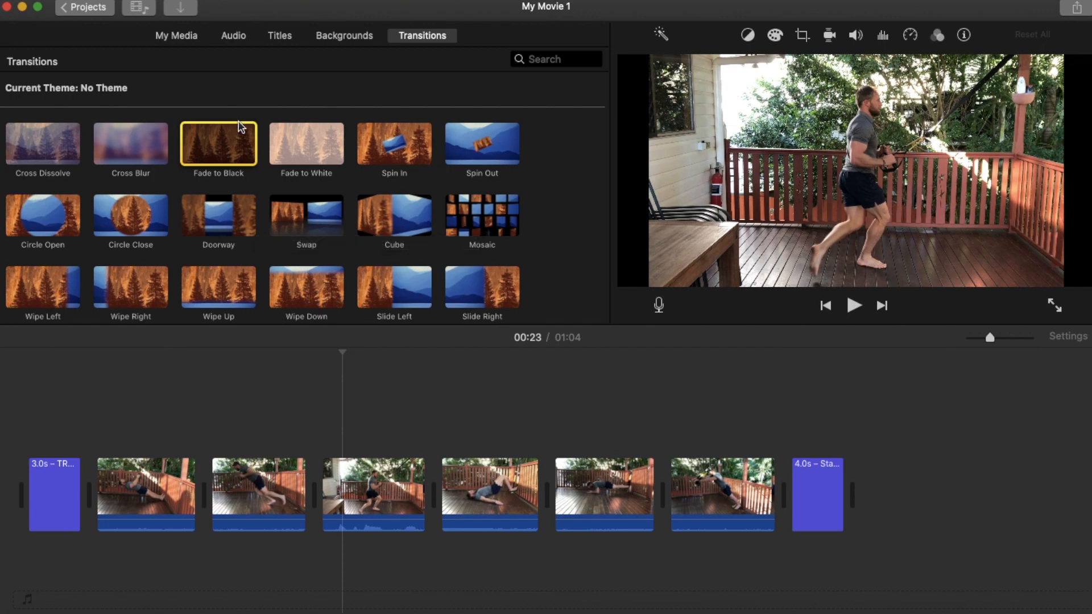
pyautogui.moveTo(233, 142); pyautogui.dragTo(196, 450)
pyautogui.moveTo(190, 492); pyautogui.dragTo(193, 494)
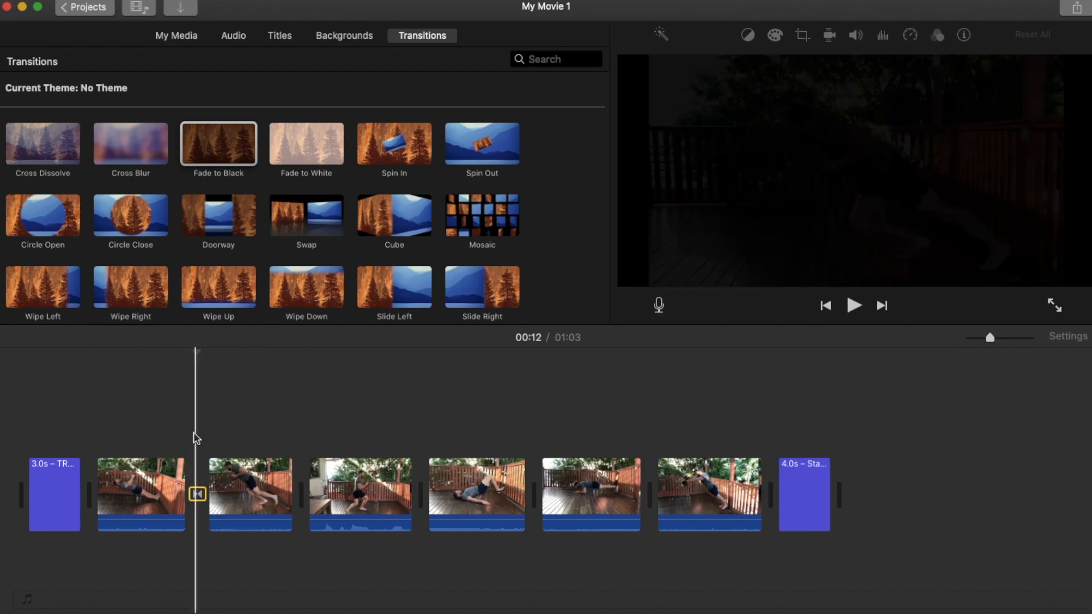
# Play the movie across the new transition between the first and second clips.
pyautogui.click(171, 410)
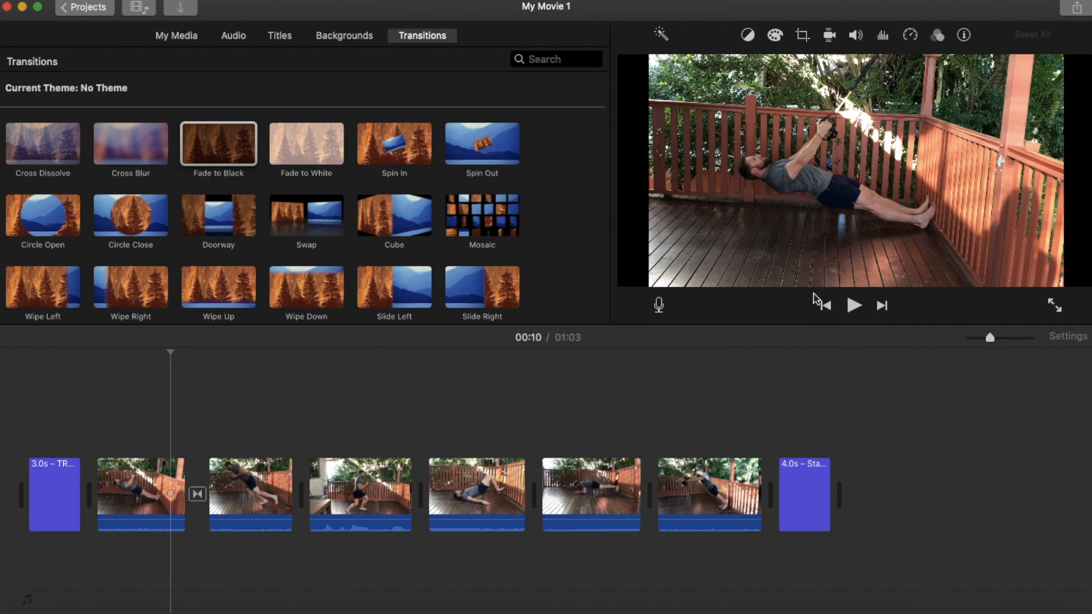
pyautogui.click(853, 306)
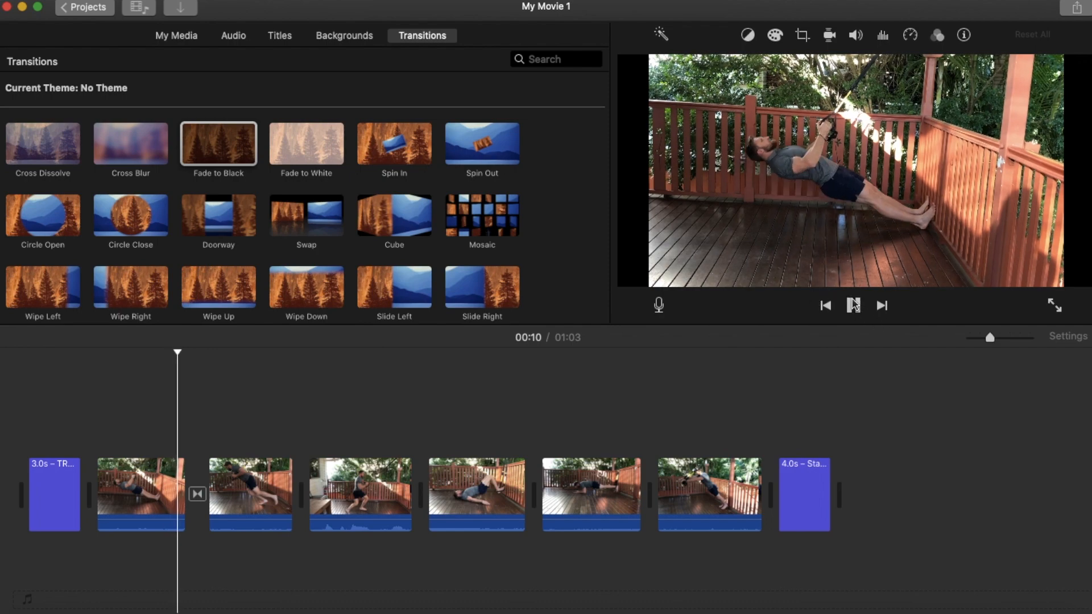
pyautogui.click(853, 305)
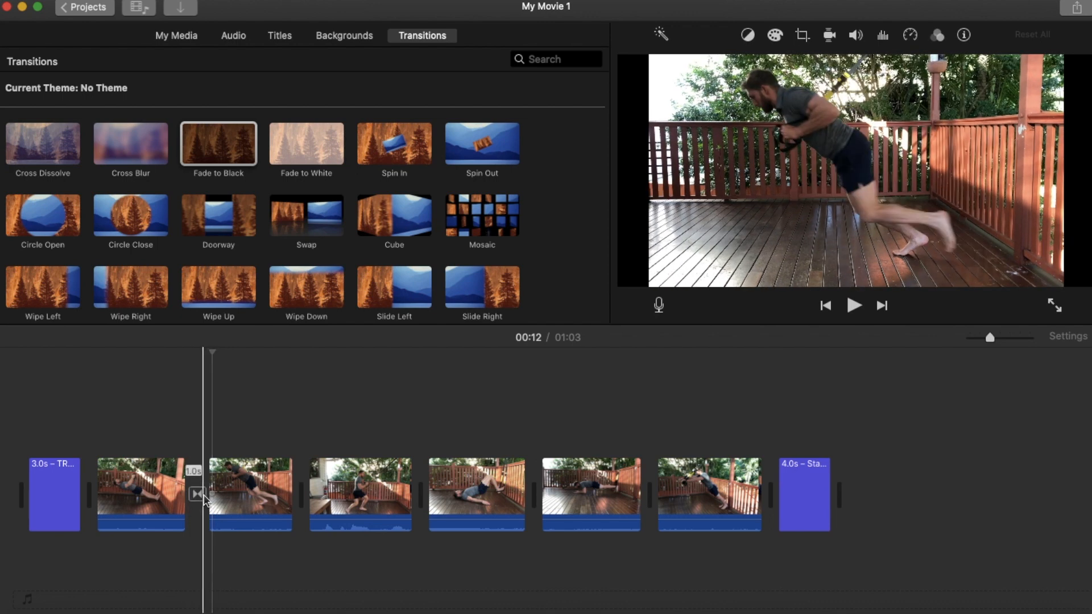
# Set the duration of the Fade to Black transition between the first and second clips to 0.5 s.
pyautogui.click(197, 494)
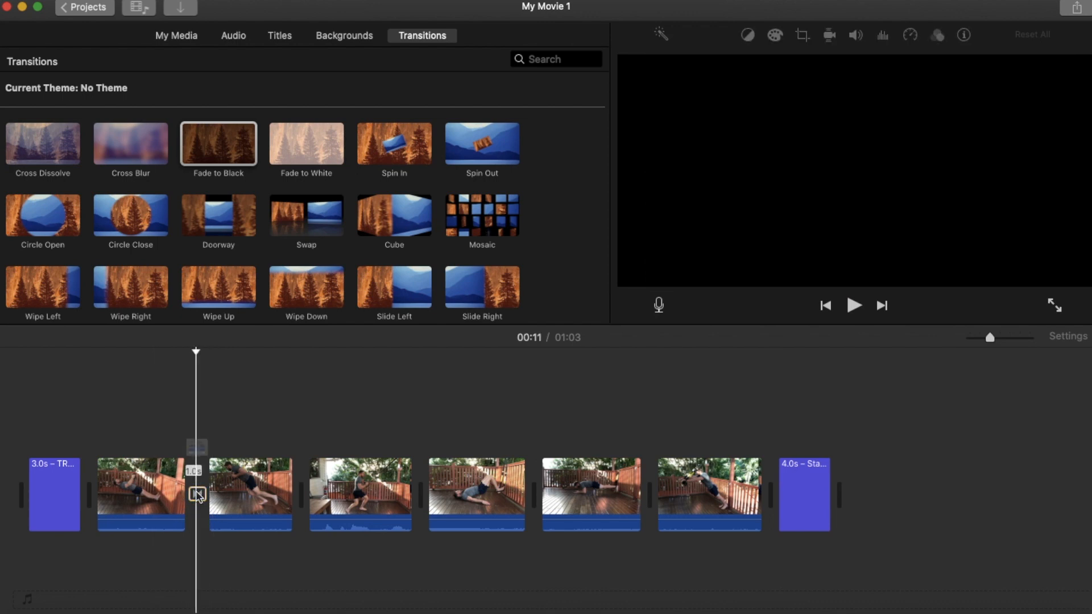
pyautogui.doubleClick(197, 494)
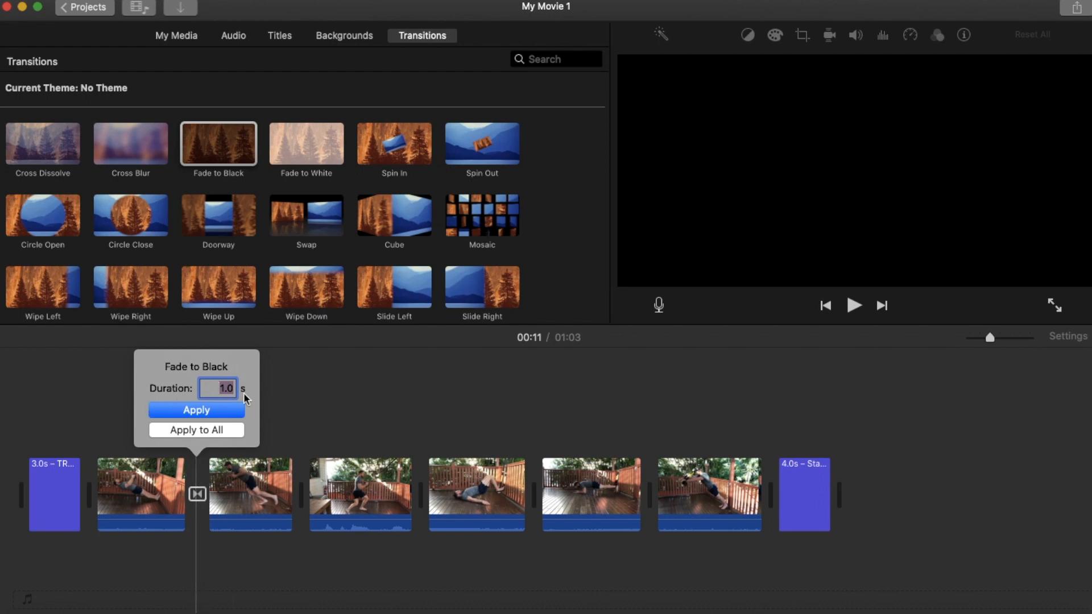
pyautogui.write('0.5')
pyautogui.click(206, 410)
# Play the shortened transition from just before the end of the first clip into the second.
pyautogui.click(177, 419)
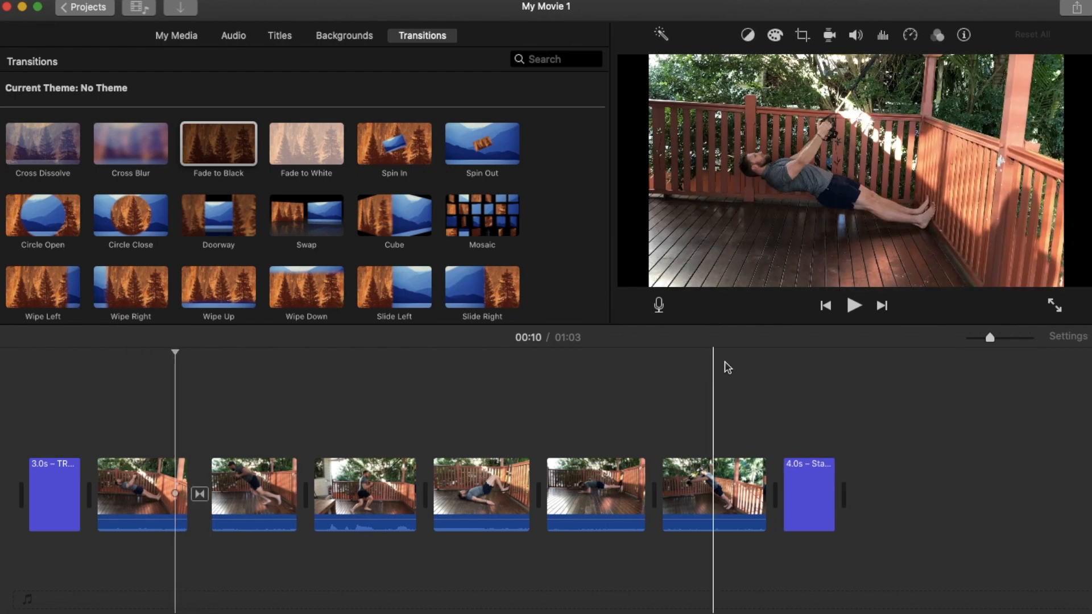
pyautogui.click(855, 306)
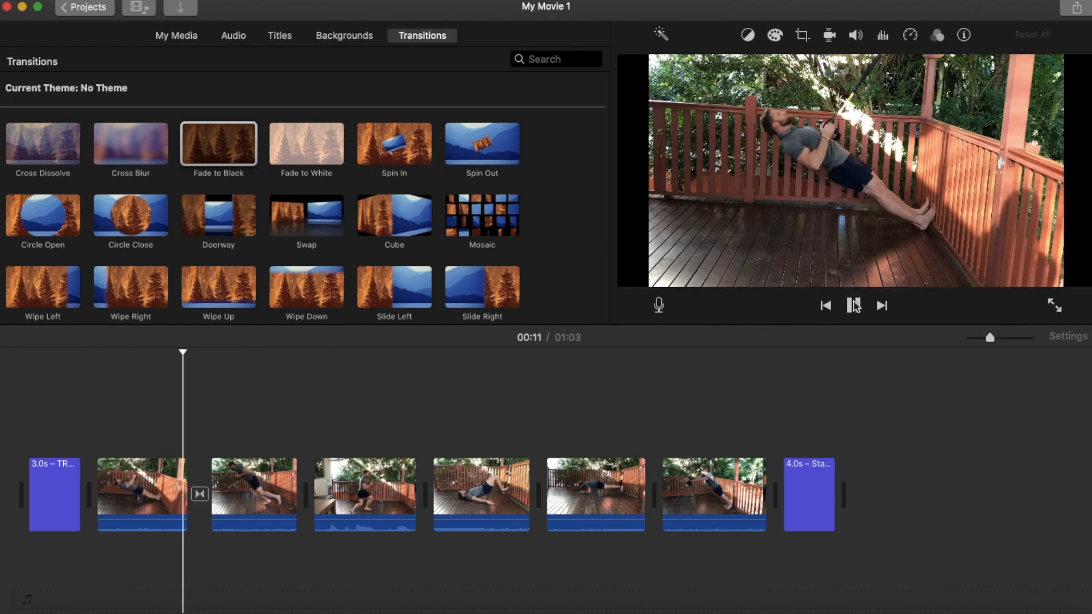
pyautogui.click(855, 307)
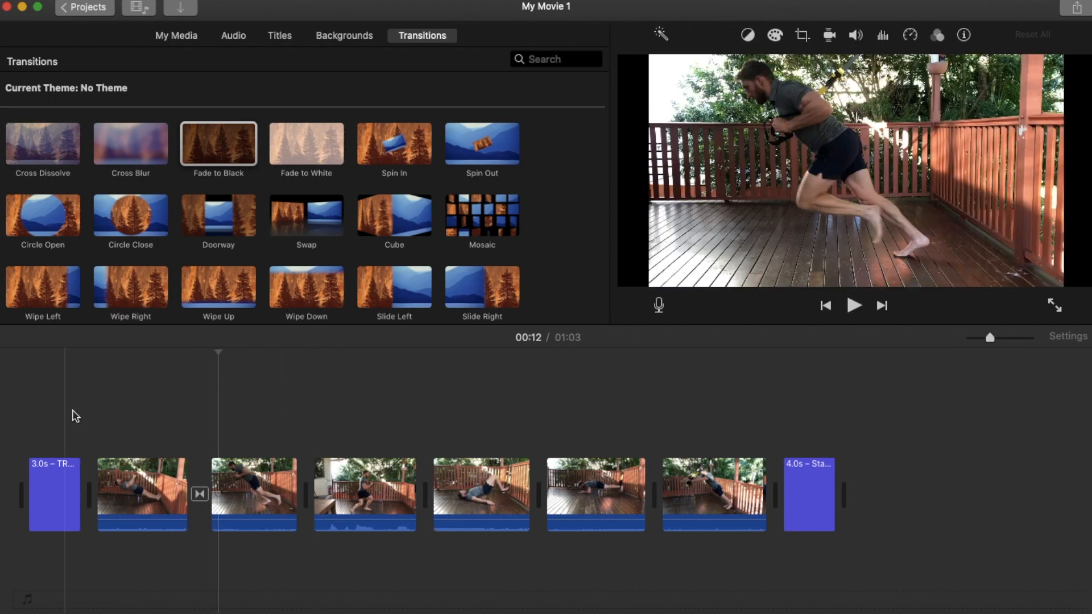
# Add Fade to Black transitions between all remaining exercise clips and apply a duration of 0.5 s to every transition.
pyautogui.moveTo(266, 308); pyautogui.dragTo(292, 502)
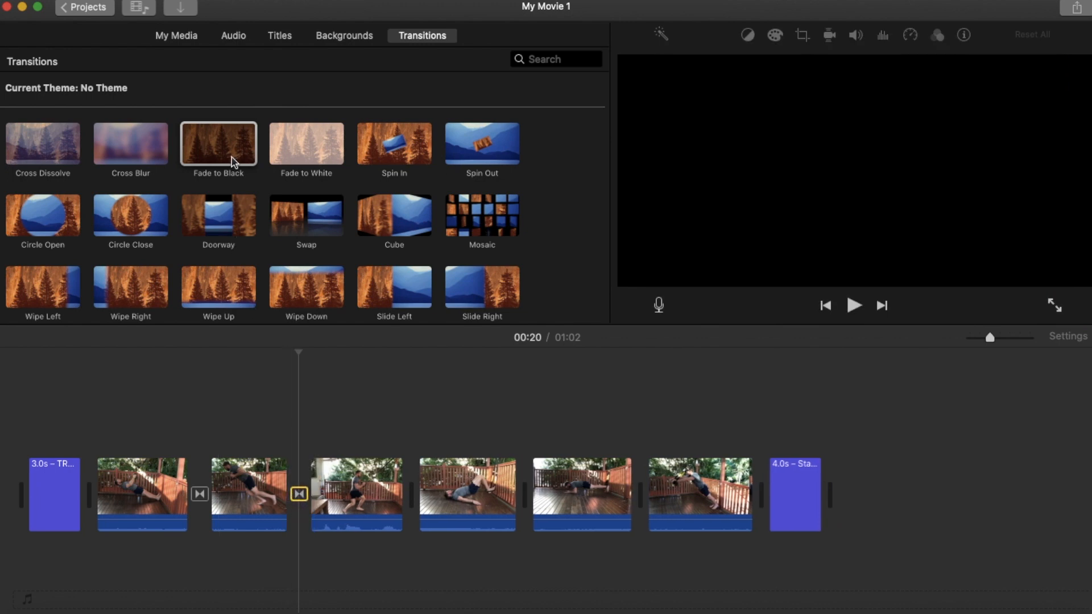
pyautogui.moveTo(232, 159); pyautogui.dragTo(404, 493)
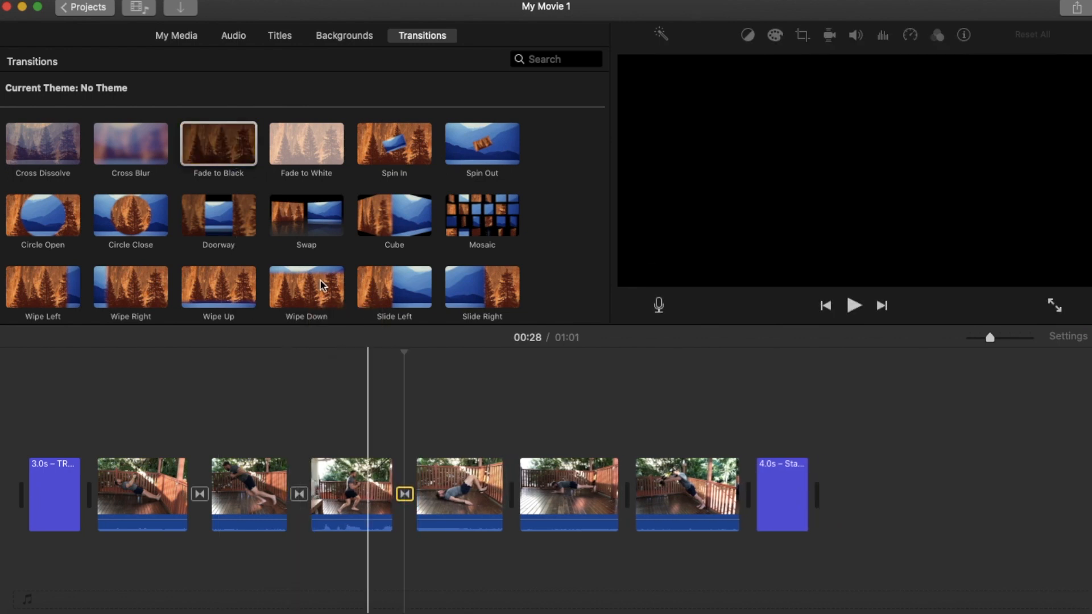
pyautogui.moveTo(252, 162); pyautogui.dragTo(601, 493)
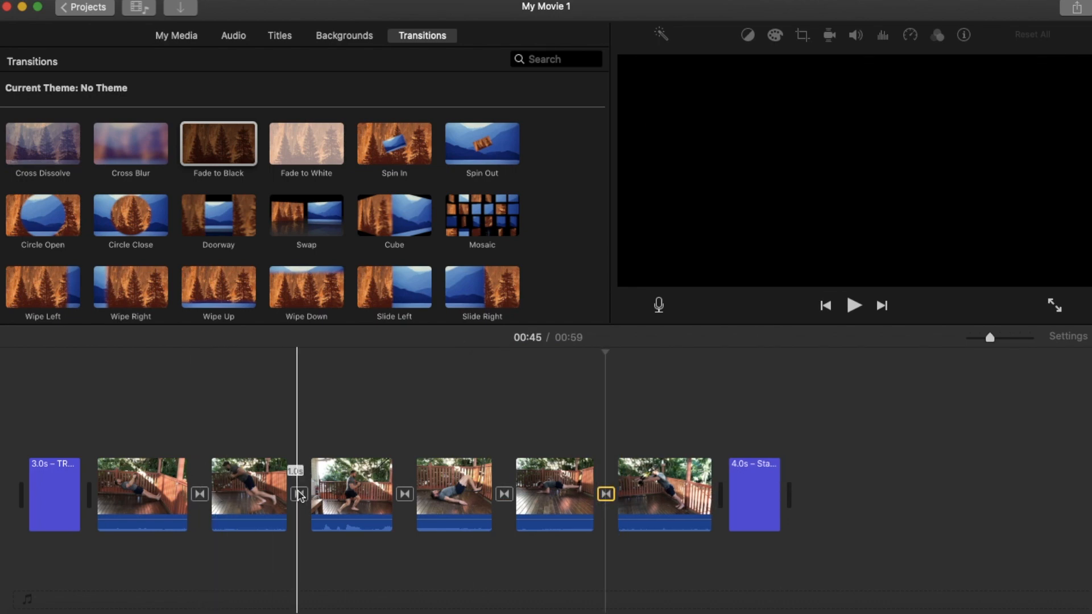
pyautogui.doubleClick(299, 495)
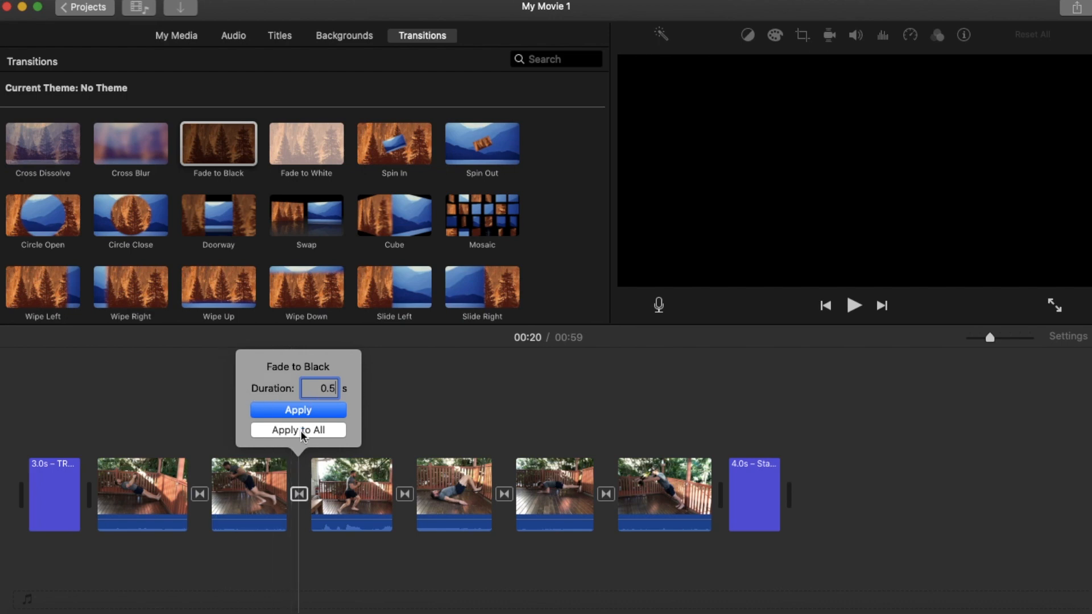
pyautogui.click(322, 431)
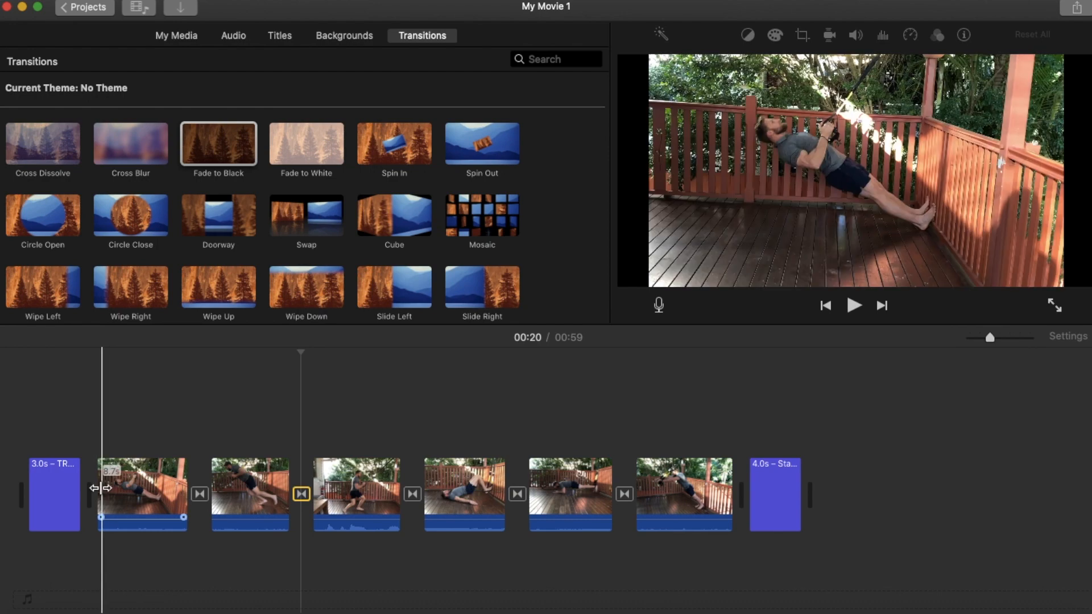
pyautogui.click(199, 494)
# Add Fade to Black transitions after the opening title and before the closing title, each with a duration of 0.5 s.
pyautogui.moveTo(222, 149); pyautogui.dragTo(83, 492)
pyautogui.moveTo(242, 145); pyautogui.dragTo(731, 494)
pyautogui.doubleClick(93, 494)
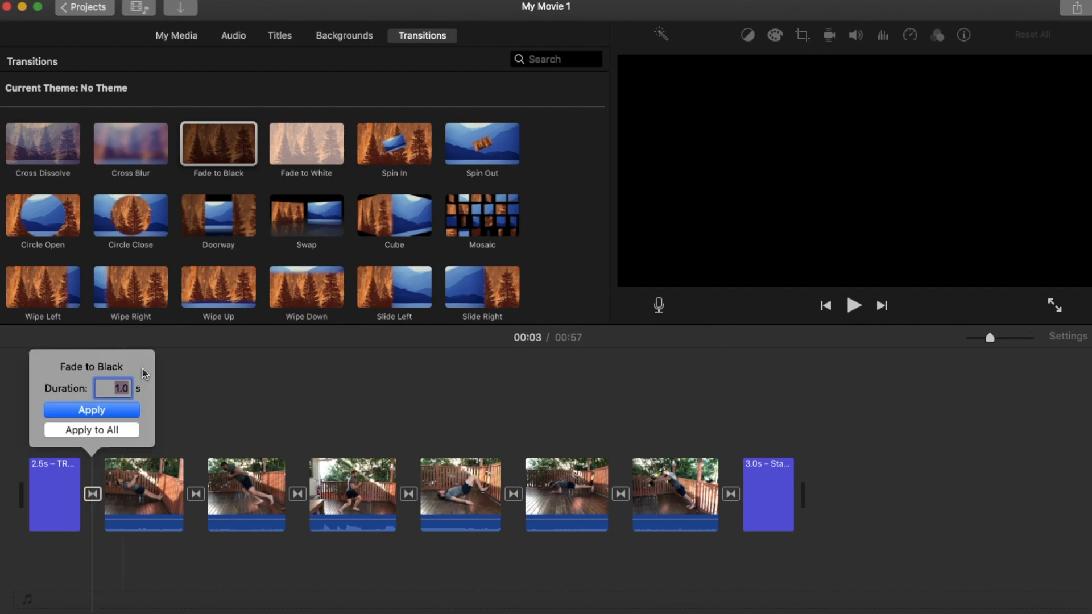
pyautogui.write('0.5')
pyautogui.press('Return')
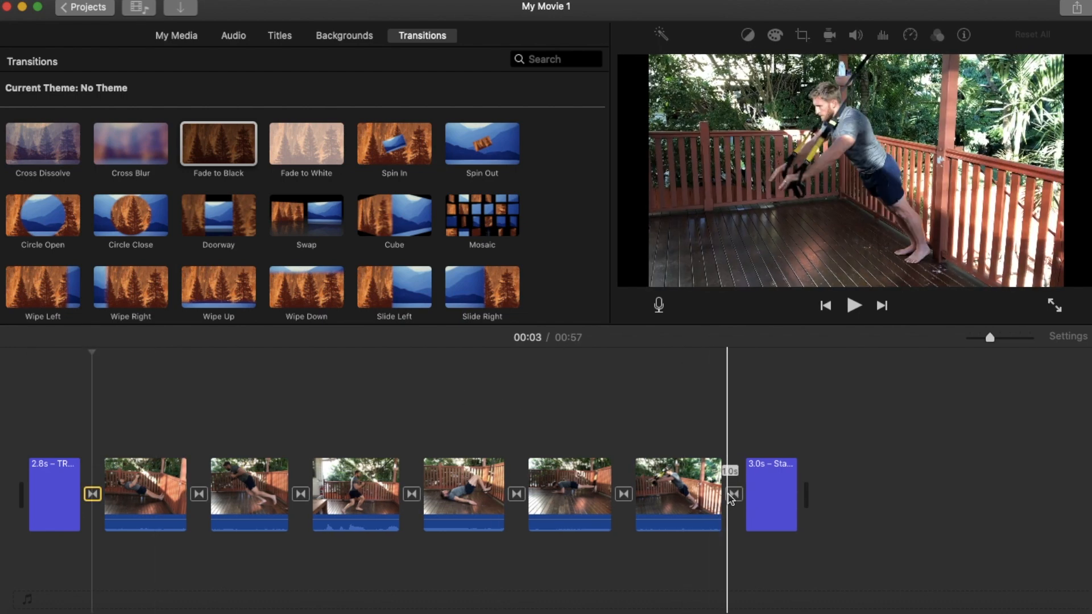
pyautogui.doubleClick(734, 494)
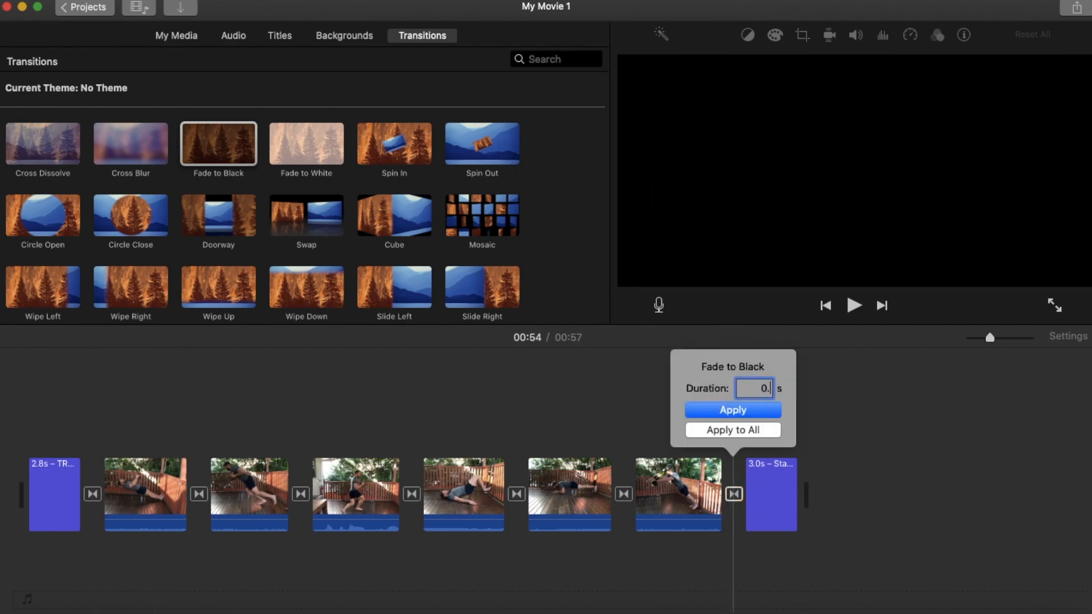
pyautogui.write('0.5')
pyautogui.click(739, 411)
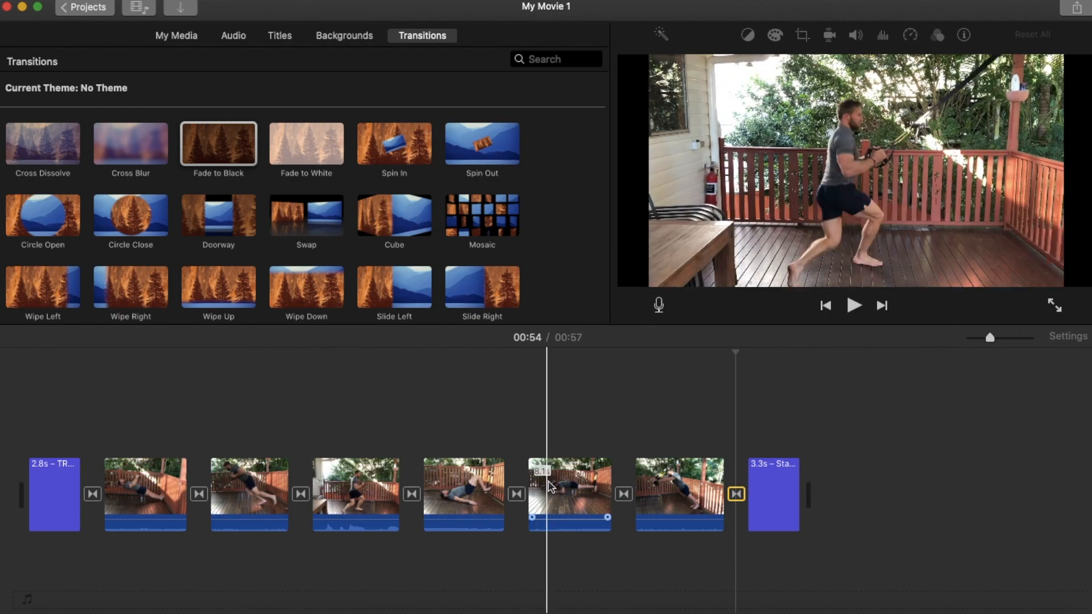
# Move the last exercise clip so that it sits directly after the first exercise clip.
pyautogui.click(676, 498)
pyautogui.moveTo(669, 500); pyautogui.dragTo(528, 385)
pyautogui.moveTo(439, 381); pyautogui.dragTo(257, 494)
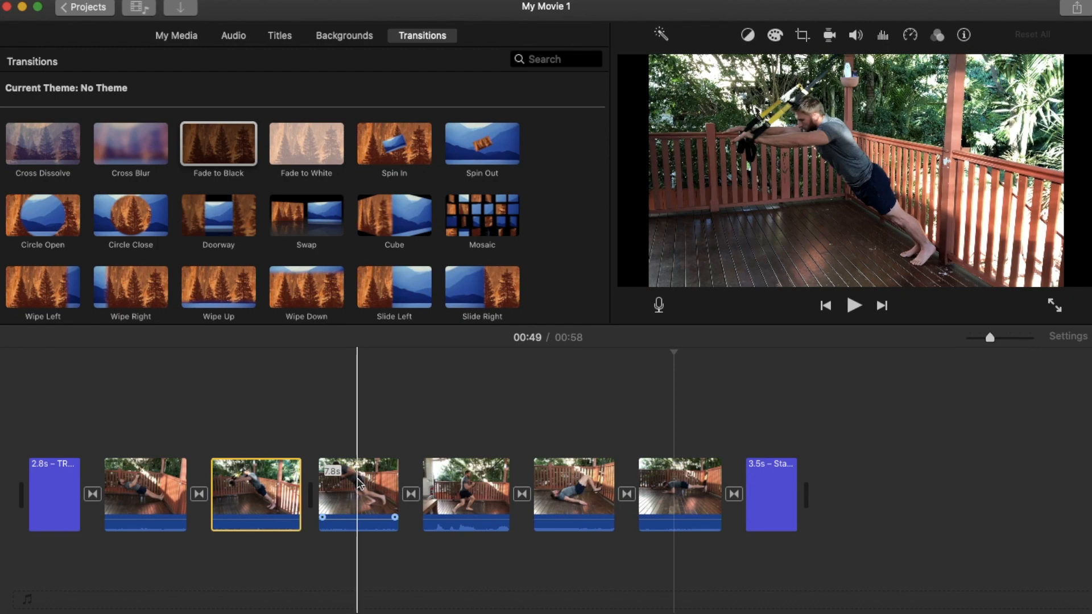
# Move the third exercise clip one place further along, behind the fourth exercise clip.
pyautogui.click(356, 497)
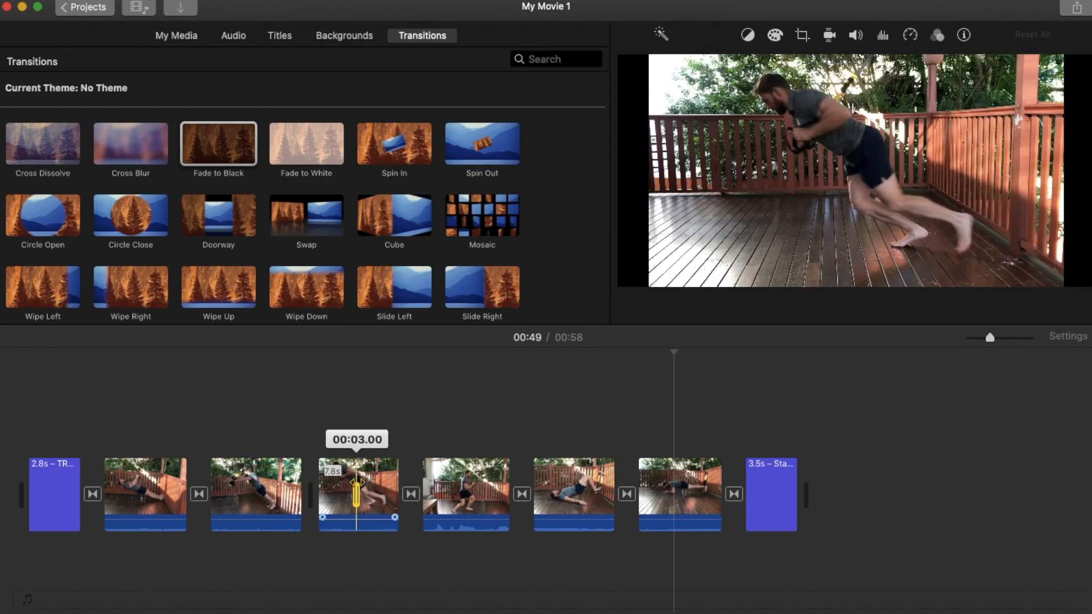
pyautogui.click(340, 501)
pyautogui.moveTo(352, 499); pyautogui.dragTo(427, 496)
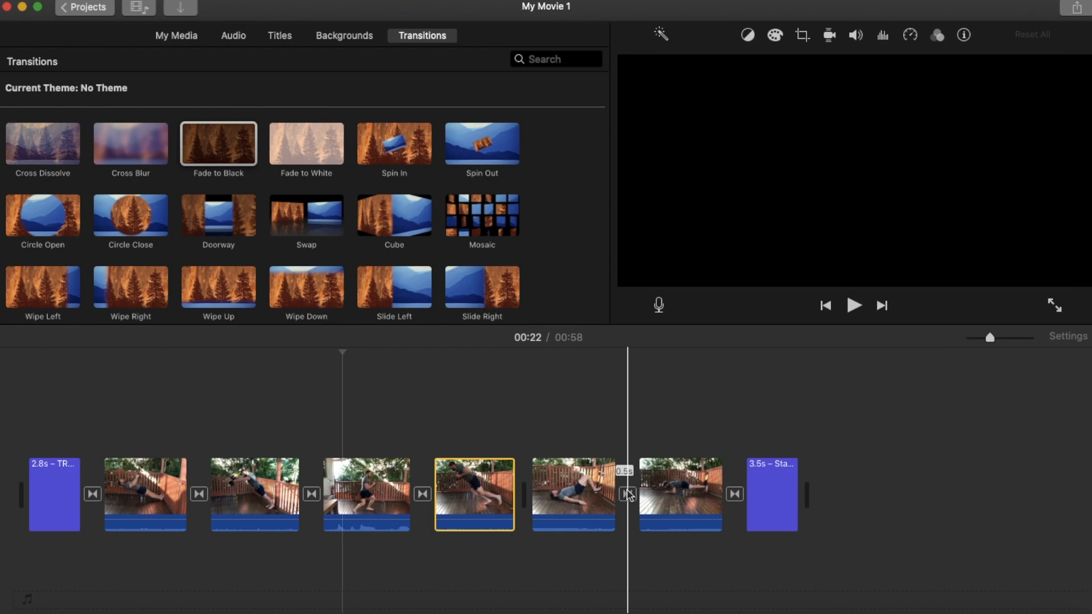
# Add a Fade to Black transition between the fourth and fifth exercise clips and set its duration to 0.5 s.
pyautogui.moveTo(224, 150); pyautogui.dragTo(518, 493)
pyautogui.doubleClick(521, 493)
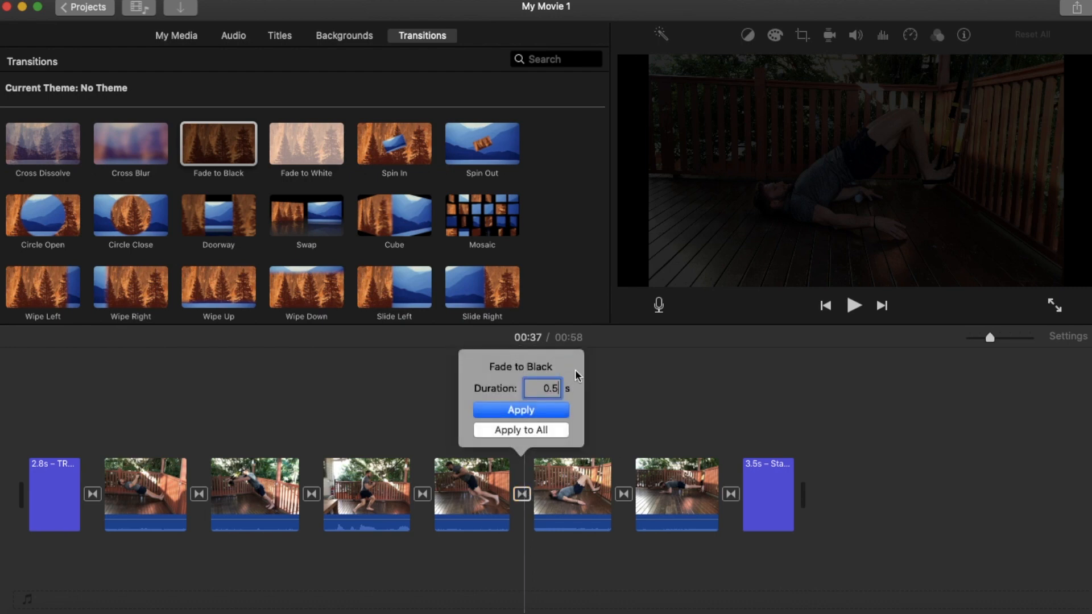
pyautogui.click(533, 410)
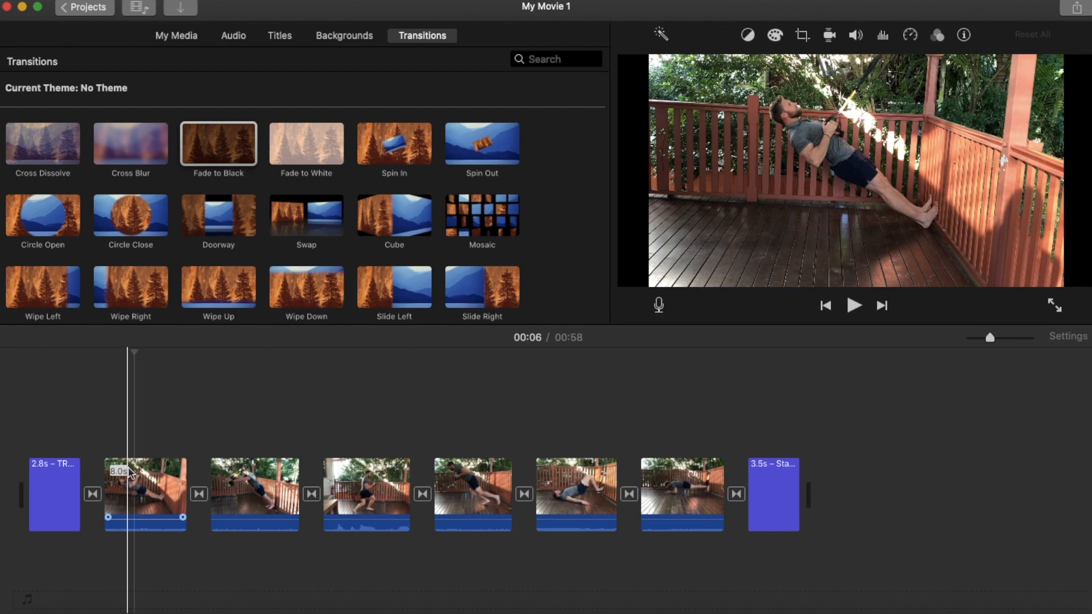
# Enlarge the timeline and trim about 1 s off the start of the first exercise clip.
pyautogui.click(1020, 338)
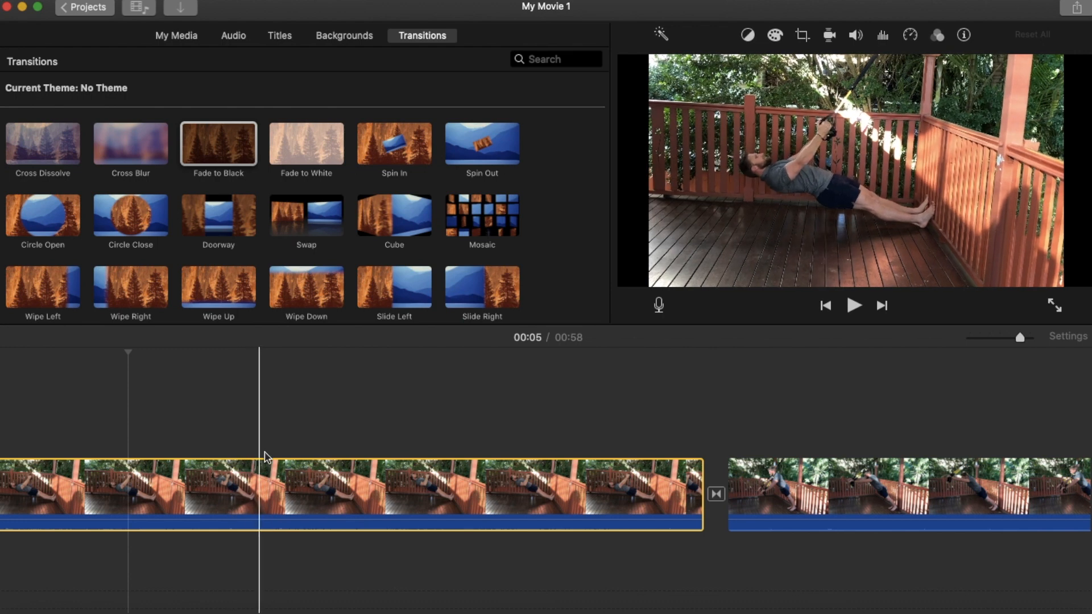
pyautogui.hscroll(-10, 357, 420)
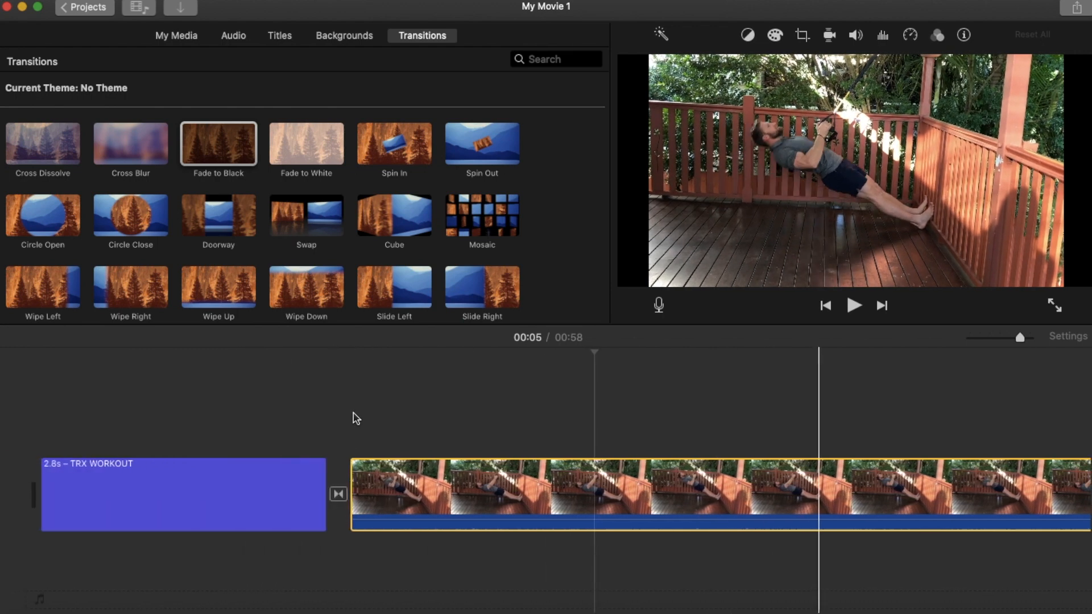
pyautogui.moveTo(351, 477); pyautogui.dragTo(464, 470)
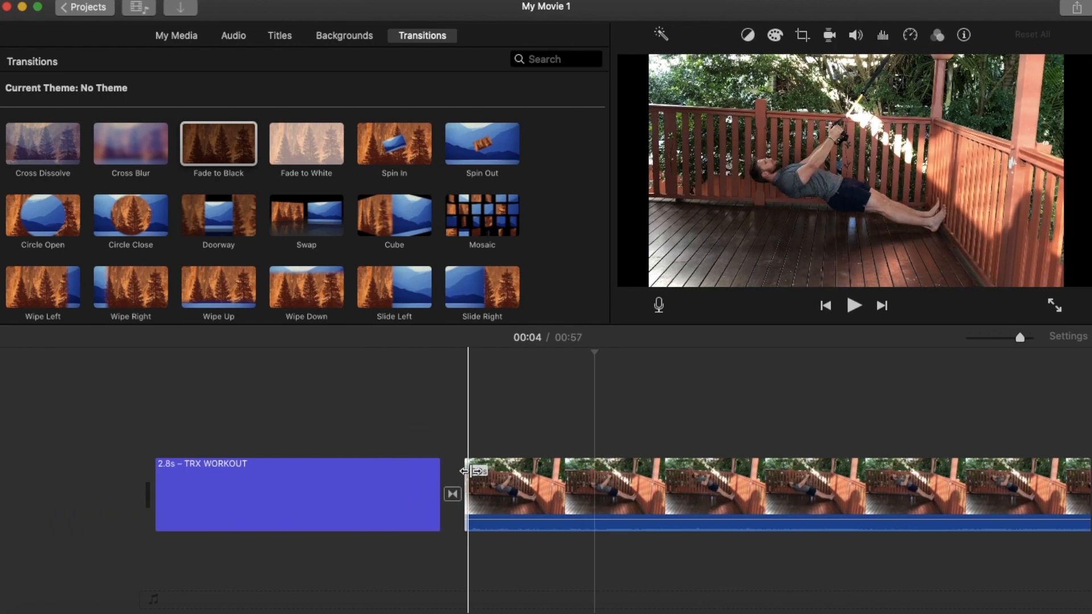
# Split the first exercise clip at about 00:08 in the movie.
pyautogui.hscroll(10, 503, 435)
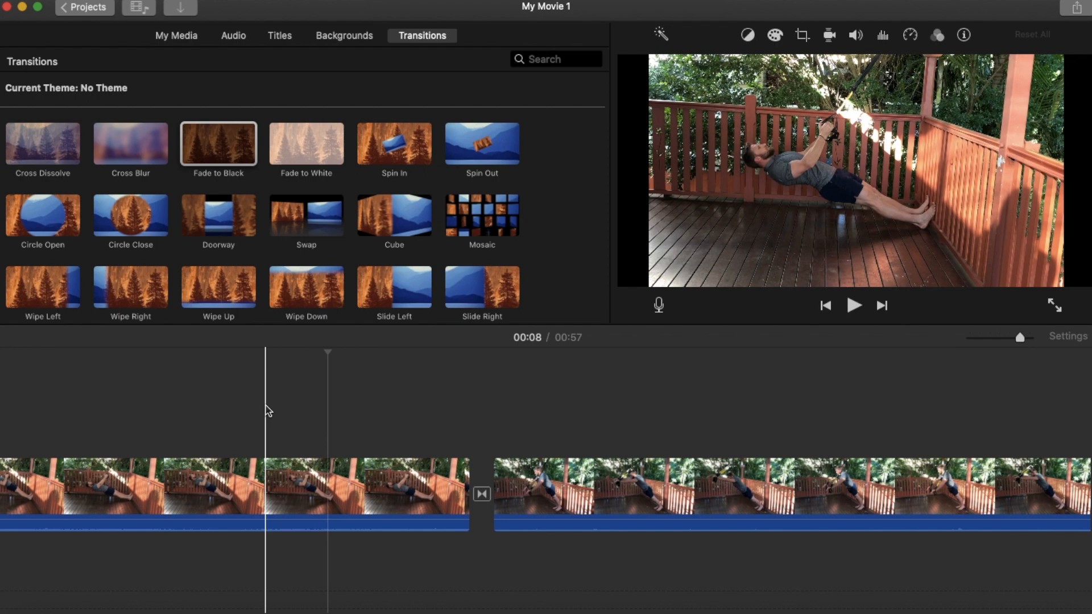
pyautogui.click(267, 481)
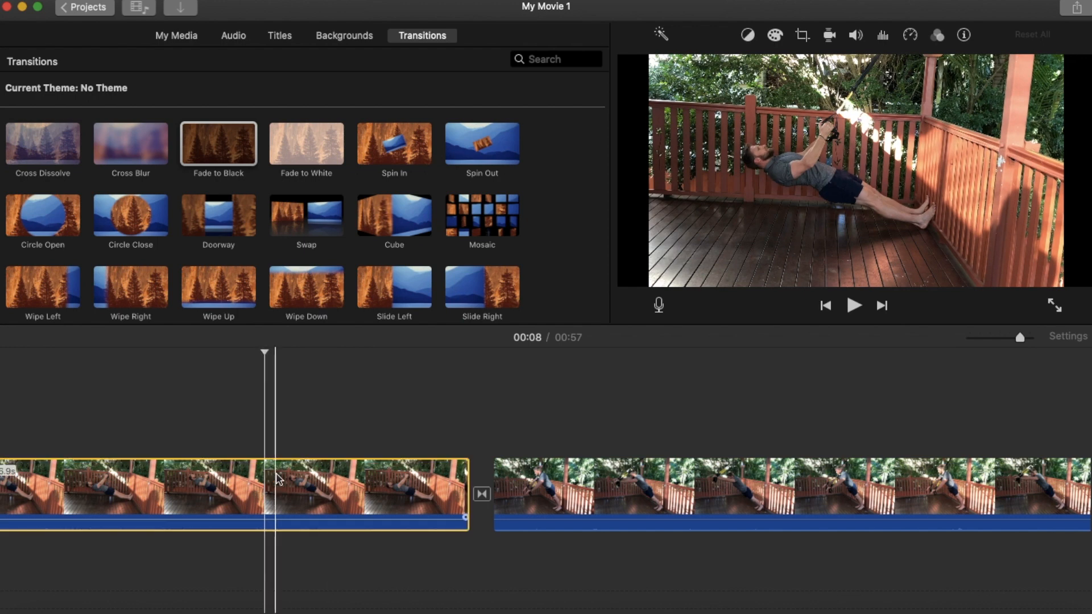
pyautogui.hscroll(-1, 278, 479)
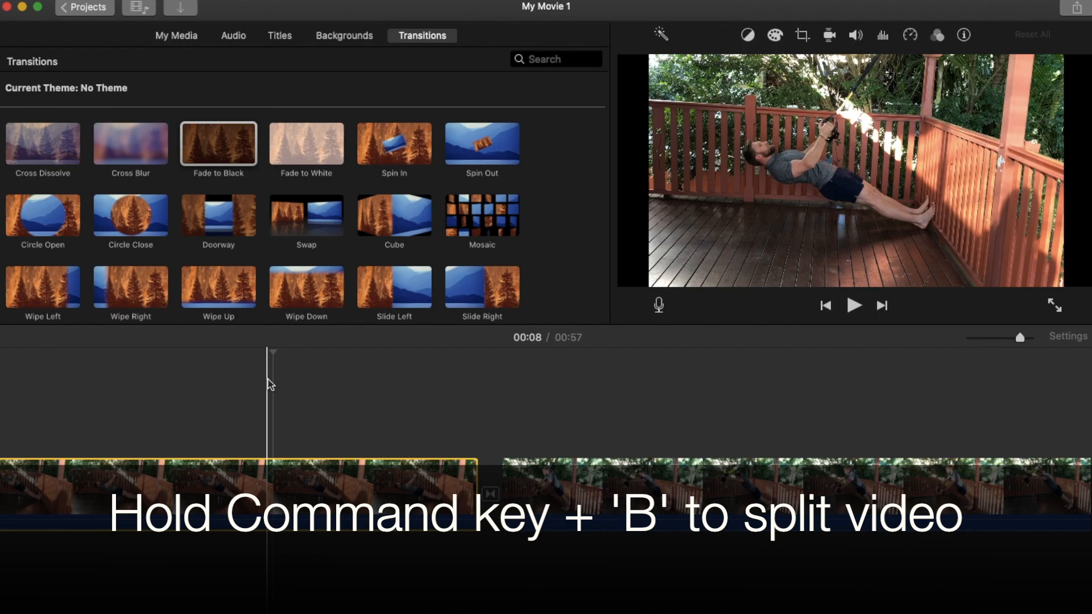
pyautogui.press('super+b')
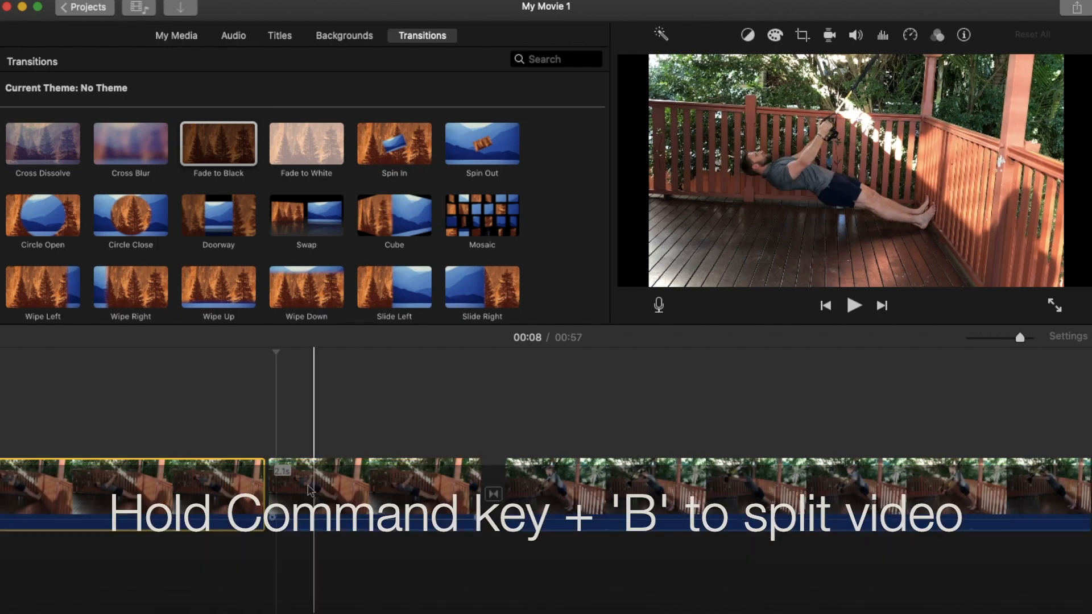
# Delete the part of the first exercise clip that follows the split.
pyautogui.hscroll(-2, 273, 472)
pyautogui.hscroll(-10, 274, 473)
pyautogui.hscroll(3, 273, 474)
pyautogui.hscroll(-5, 273, 474)
pyautogui.click(579, 486)
pyautogui.press('Delete')
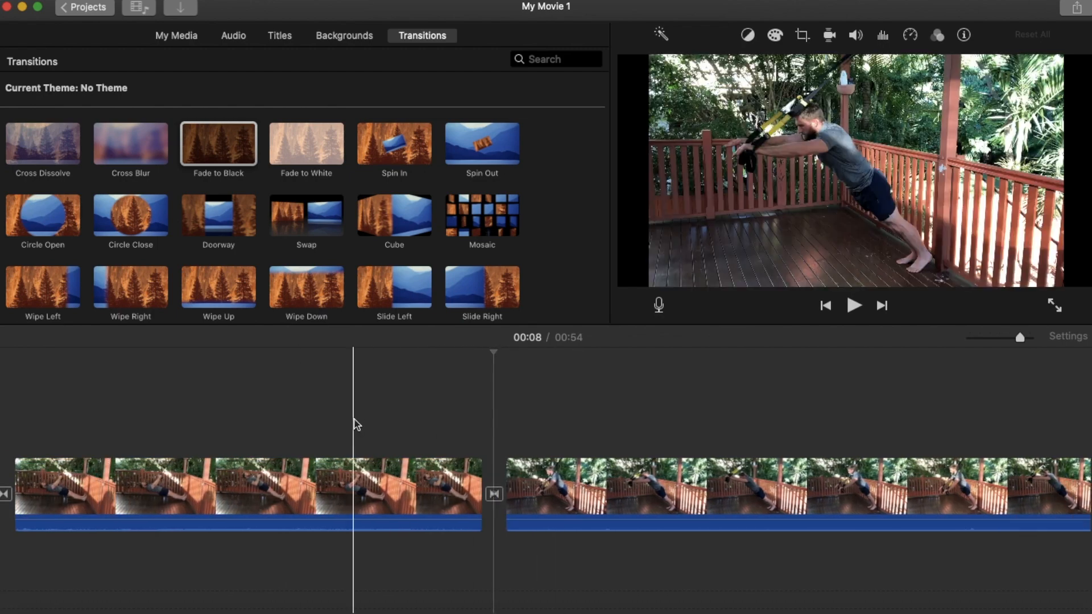
pyautogui.hscroll(-2, 355, 424)
pyautogui.hscroll(-4, 357, 424)
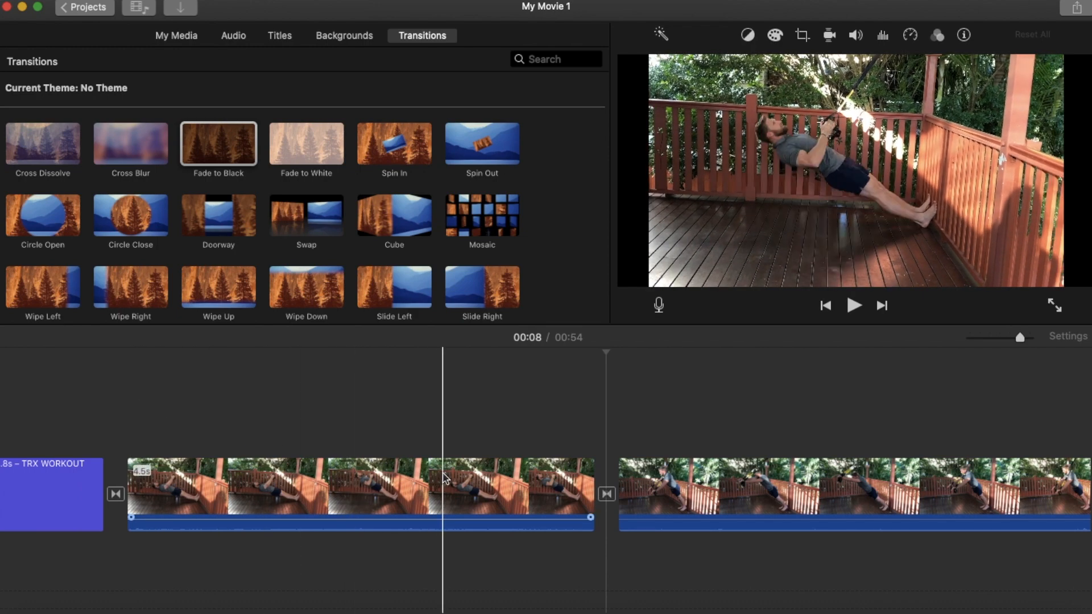
# Trim the first, second and third exercise clips down to about 4 s each.
pyautogui.click(236, 484)
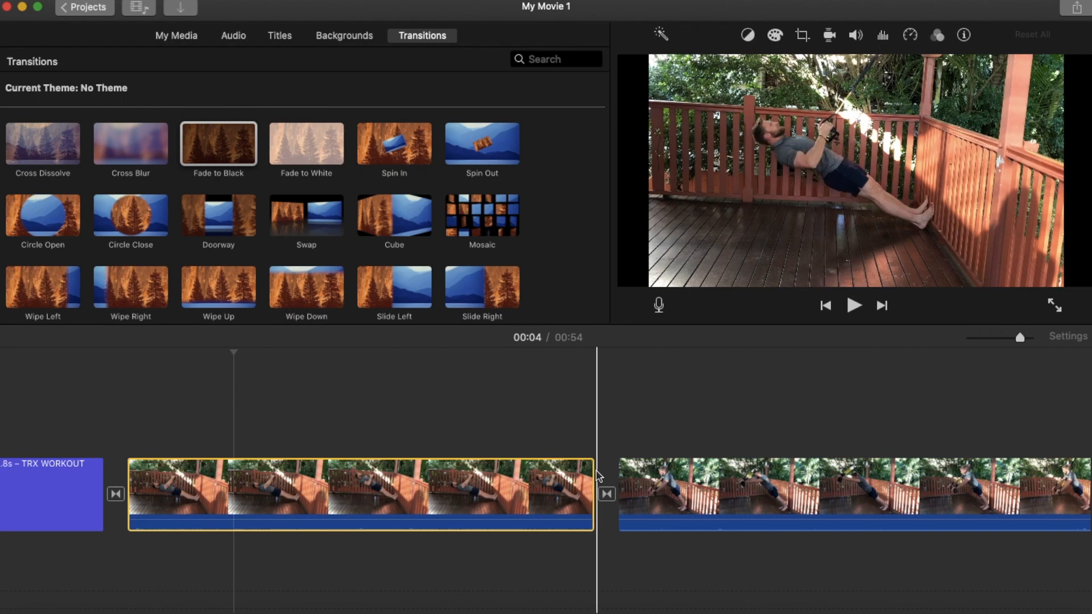
pyautogui.moveTo(591, 470); pyautogui.dragTo(537, 479)
pyautogui.hscroll(10, 705, 438)
pyautogui.click(691, 484)
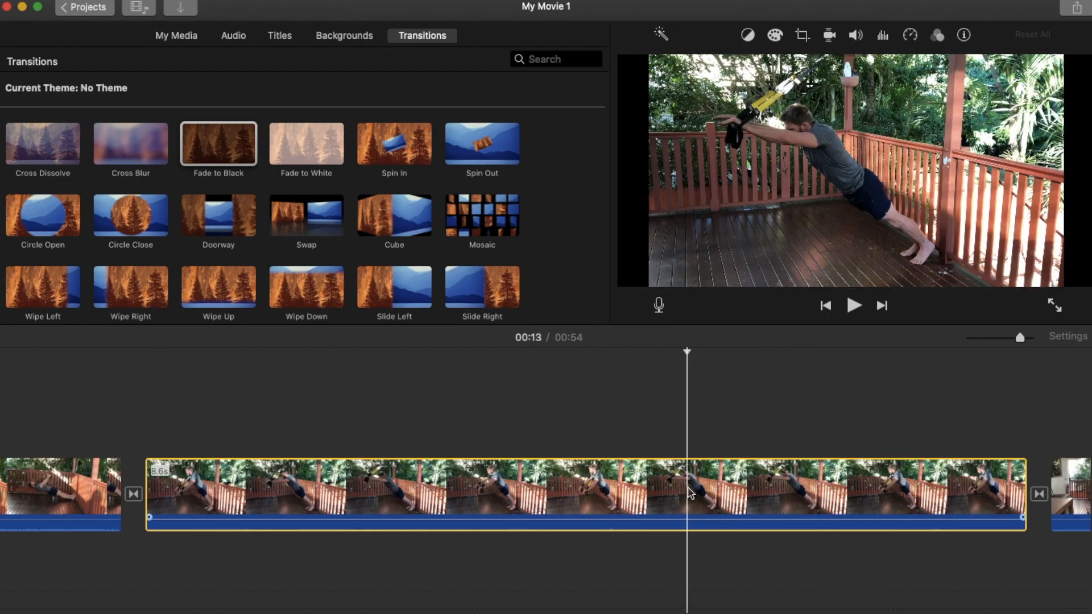
pyautogui.hscroll(3, 740, 484)
pyautogui.moveTo(882, 468)
pyautogui.mouseDown()
pyautogui.moveTo(879, 477)
pyautogui.moveTo(401, 494)
pyautogui.moveTo(558, 477)
pyautogui.moveTo(893, 482)
pyautogui.mouseUp()
pyautogui.click(434, 471)
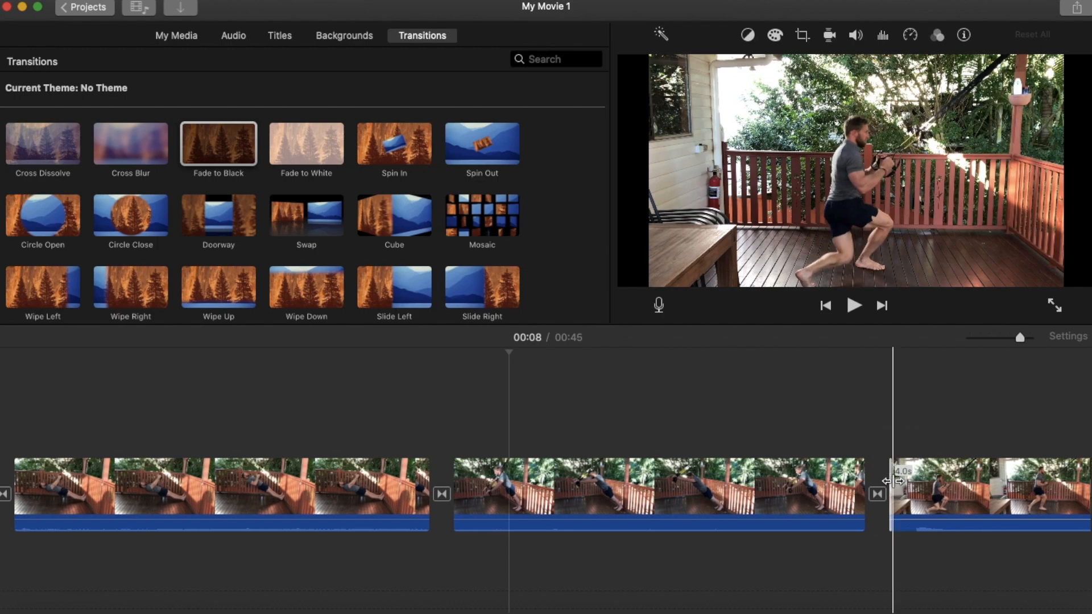
# Trim the end of the fourth exercise clip so that it lasts 4.0 s.
pyautogui.hscroll(15, 927, 415)
pyautogui.click(995, 339)
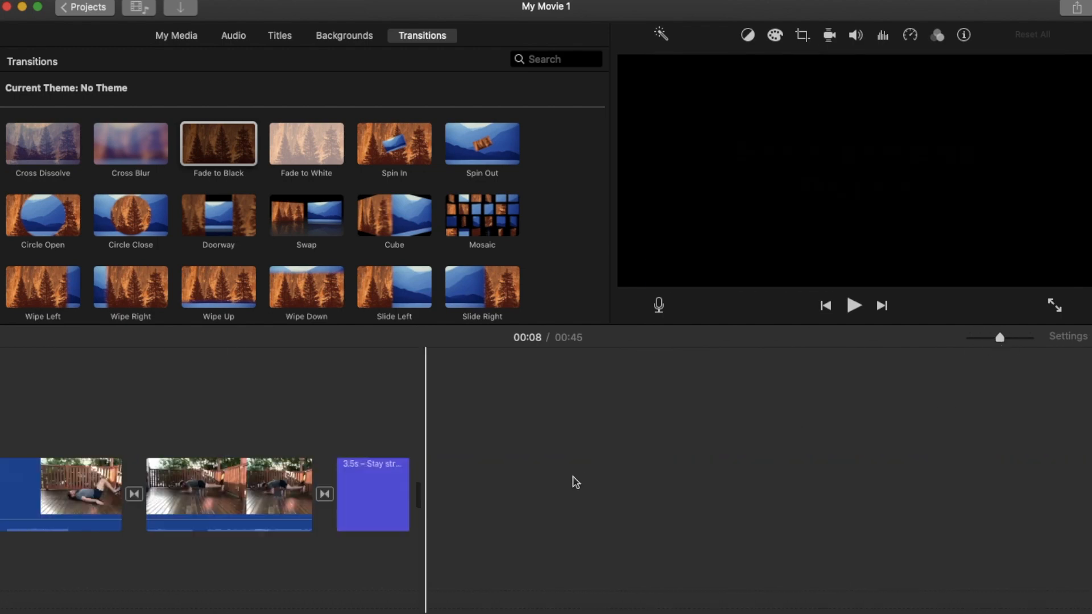
pyautogui.click(501, 497)
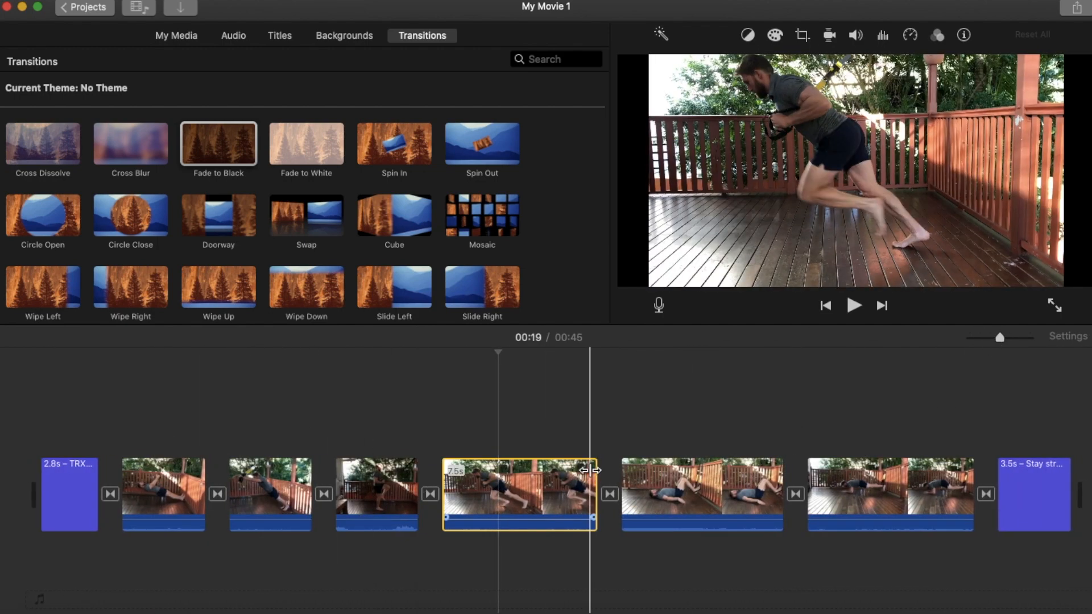
pyautogui.click(1012, 338)
pyautogui.moveTo(741, 483); pyautogui.dragTo(558, 491)
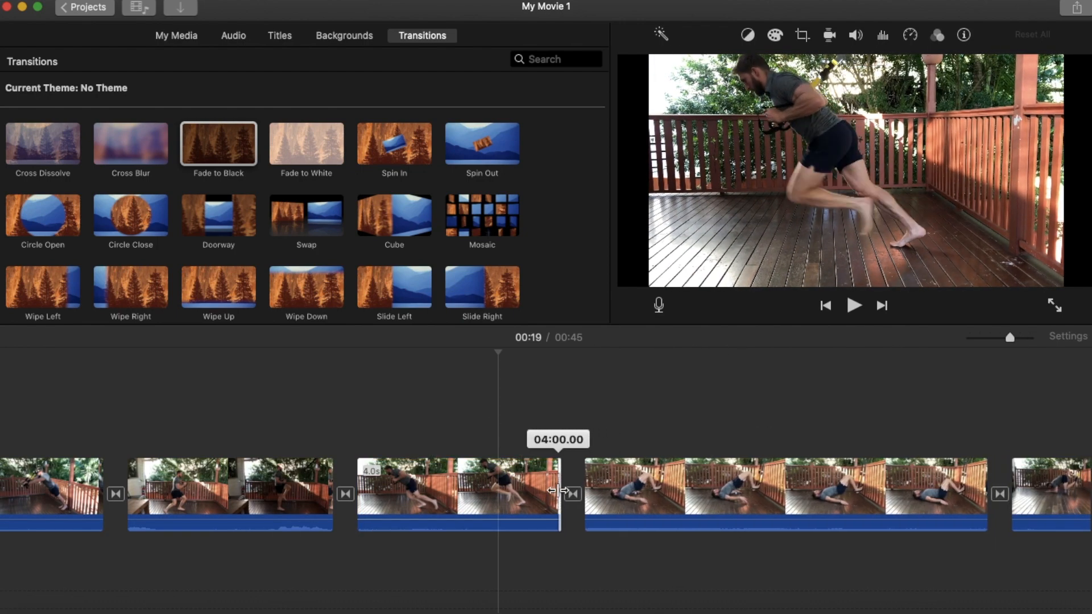
# Trim the ends of the fifth and sixth exercise clips so that each lasts about 4 s.
pyautogui.click(810, 490)
pyautogui.hscroll(3, 831, 489)
pyautogui.moveTo(856, 490); pyautogui.dragTo(662, 483)
pyautogui.click(765, 500)
pyautogui.hscroll(5, 765, 499)
pyautogui.moveTo(870, 486); pyautogui.dragTo(676, 488)
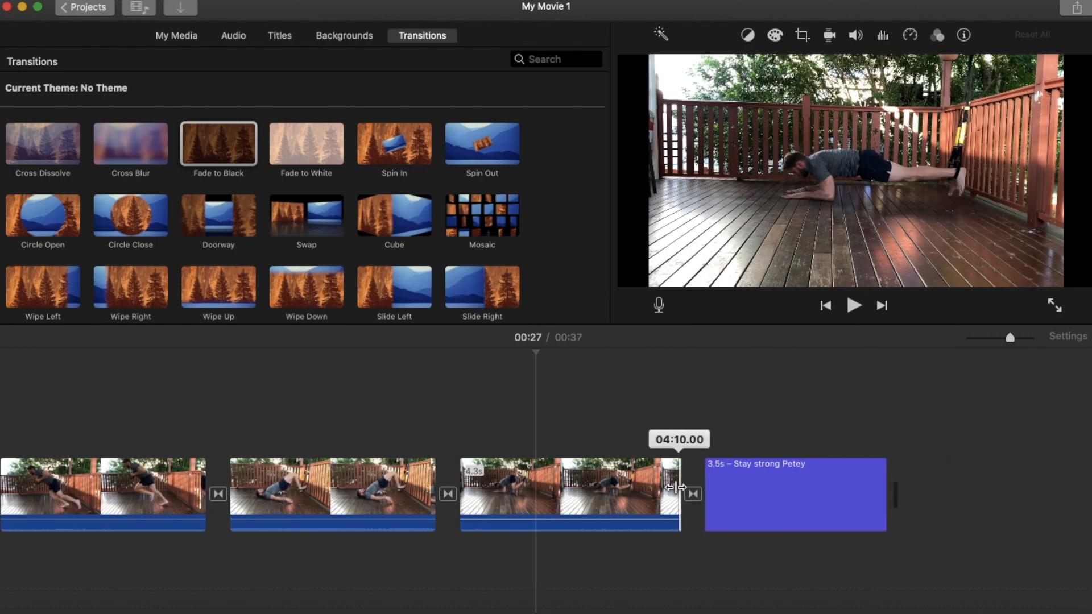